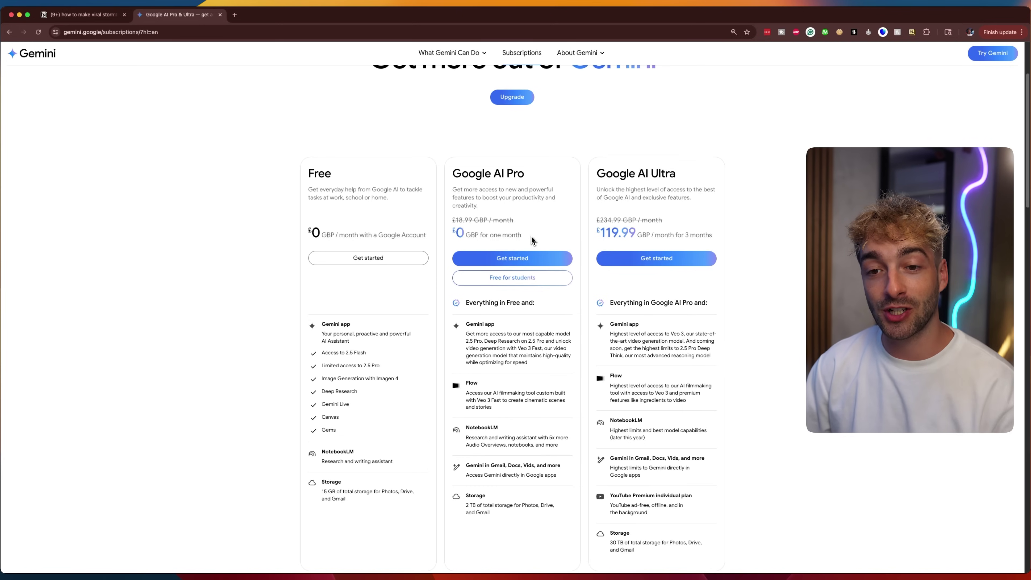
Review the Google AI Pro plan's price and Veo 3 Fast access, and open its sign-up page
click(456, 230)
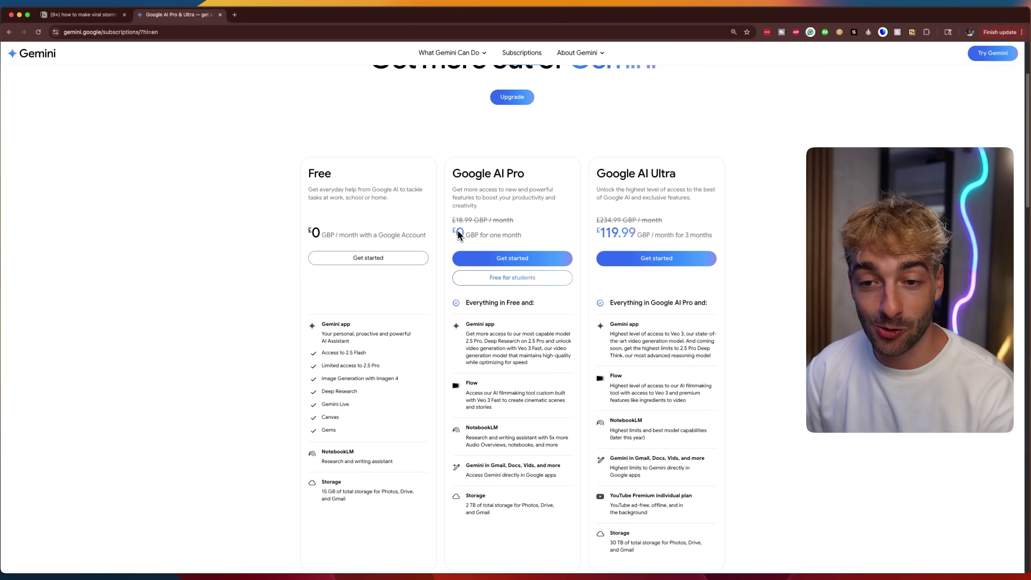
scroll(512, 245, down, 1)
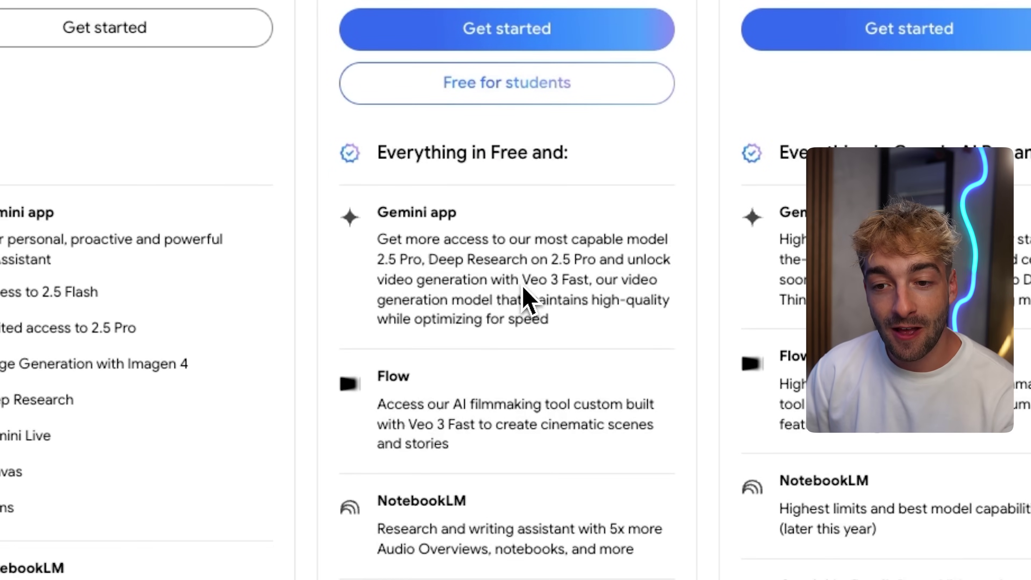
drag(592, 286, 553, 287)
click(518, 287)
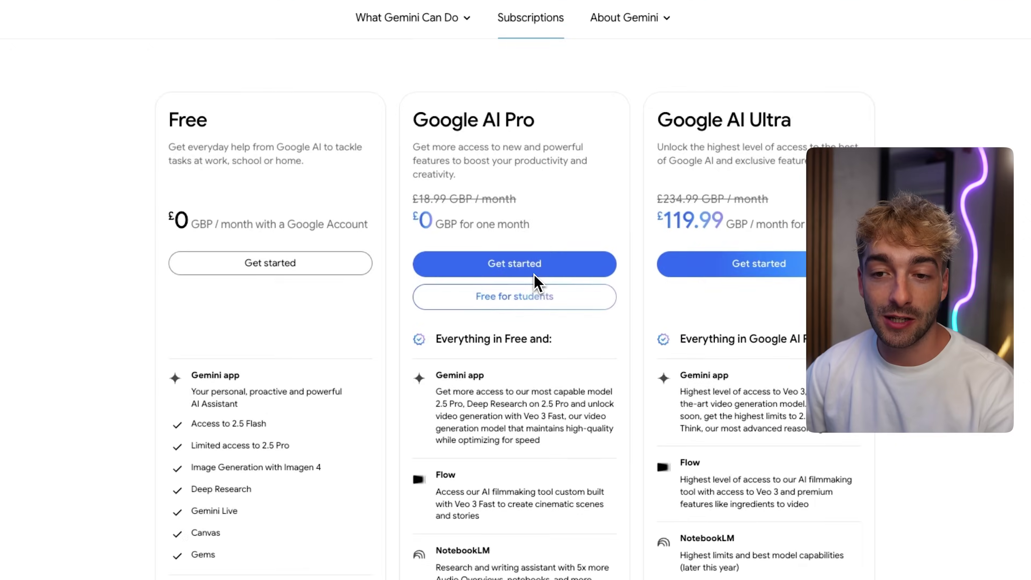
click(534, 272)
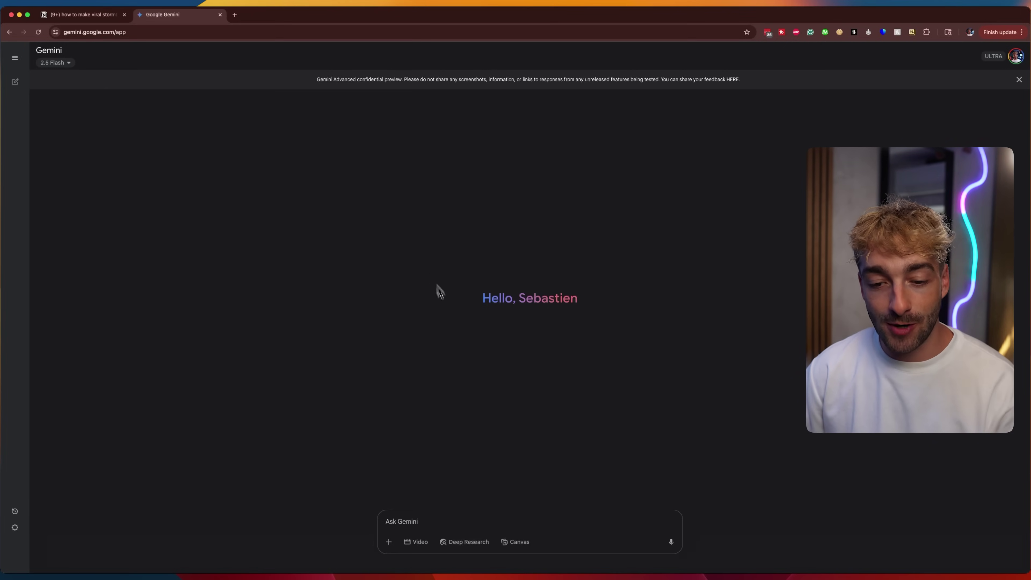
Switch the Gemini prompt to Video generation
click(415, 543)
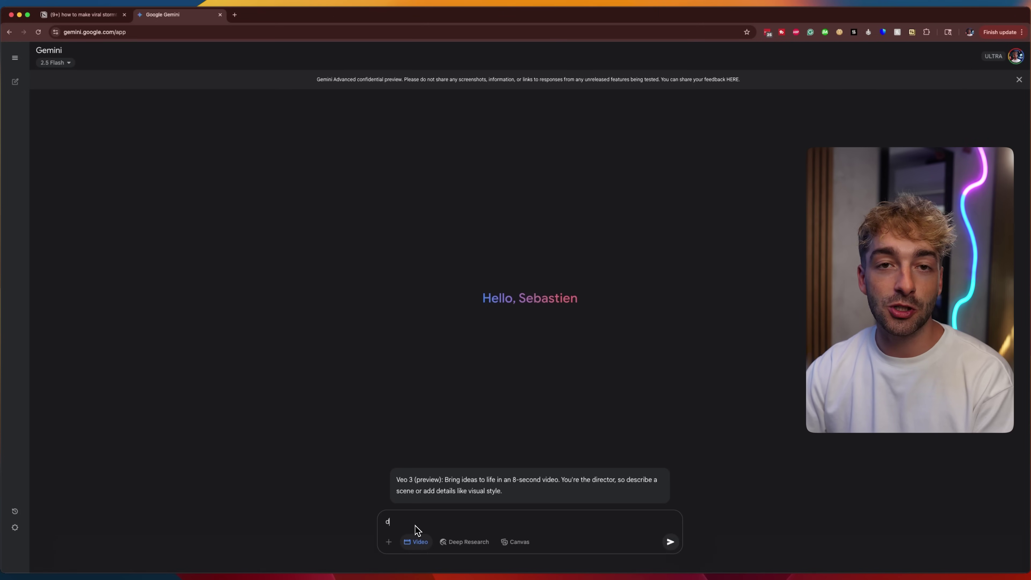
Open the Google Flow site in a new browser tab and enter its creation workspace
key(super+t)
text(flow)
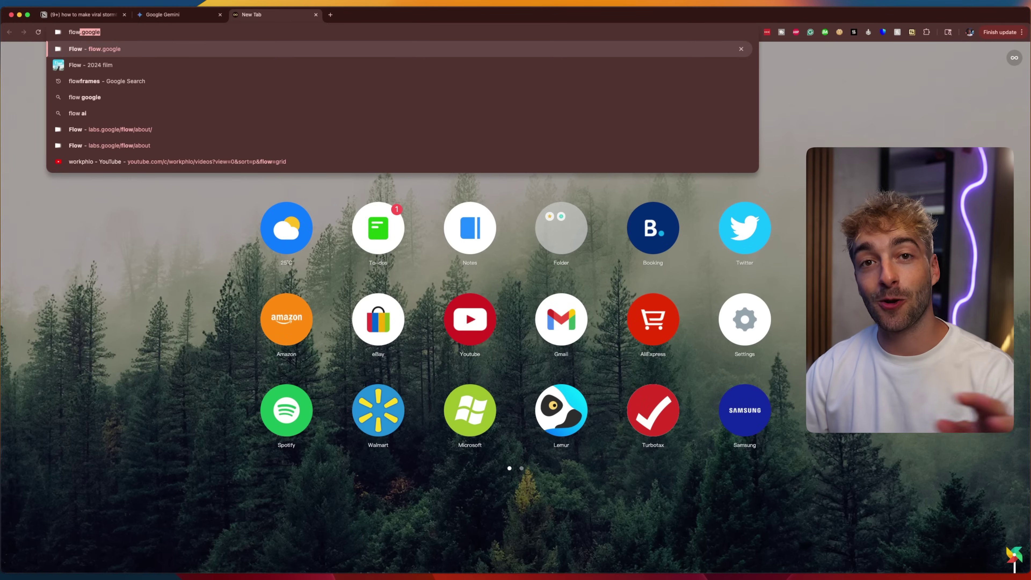
key(Return)
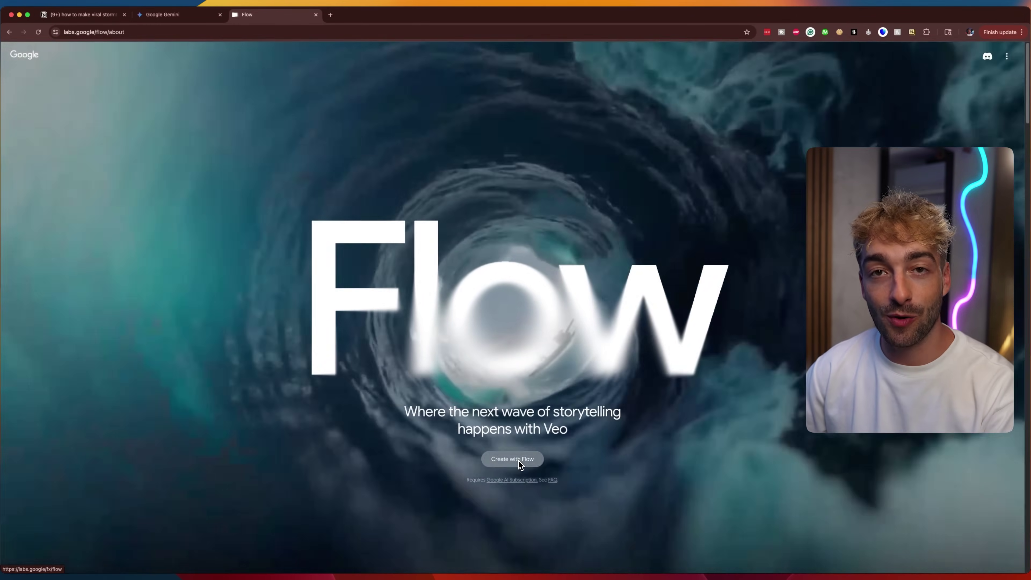
click(519, 459)
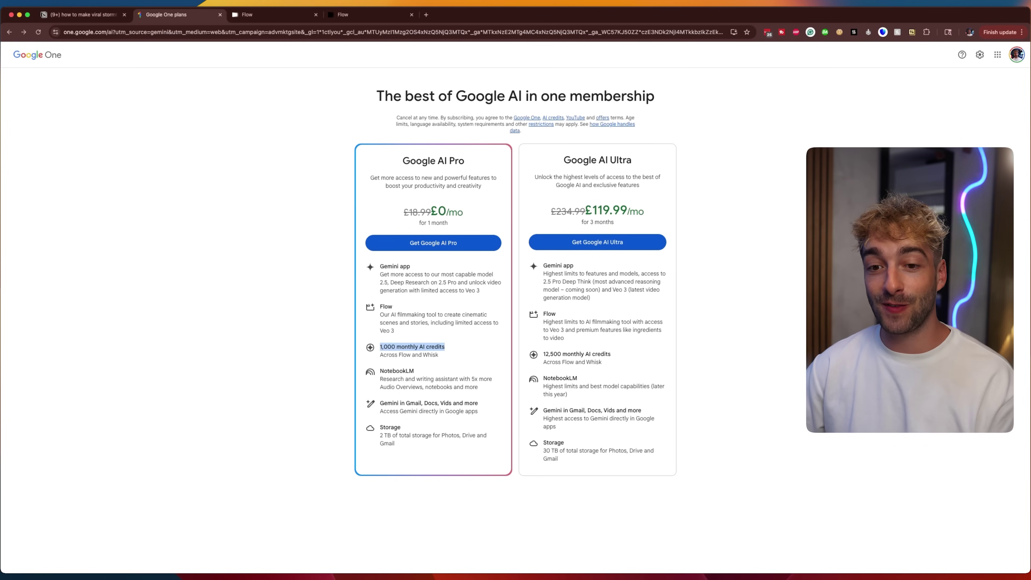
click(528, 323)
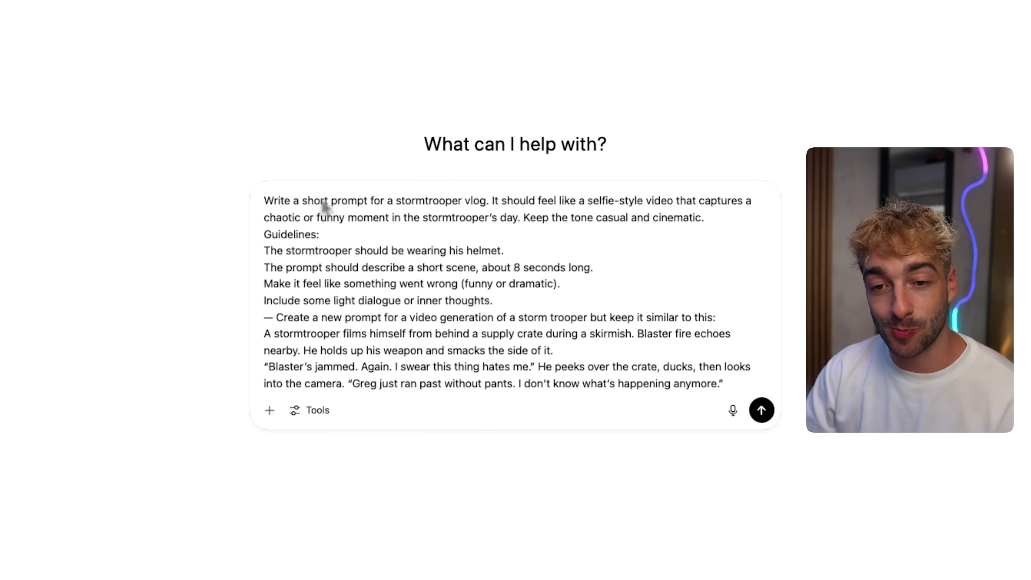
Examine the ChatGPT request for a stormtrooper vlog prompt: its tone, helmet and scene-length guidelines, and the example scene
drag(264, 201, 637, 208)
click(652, 202)
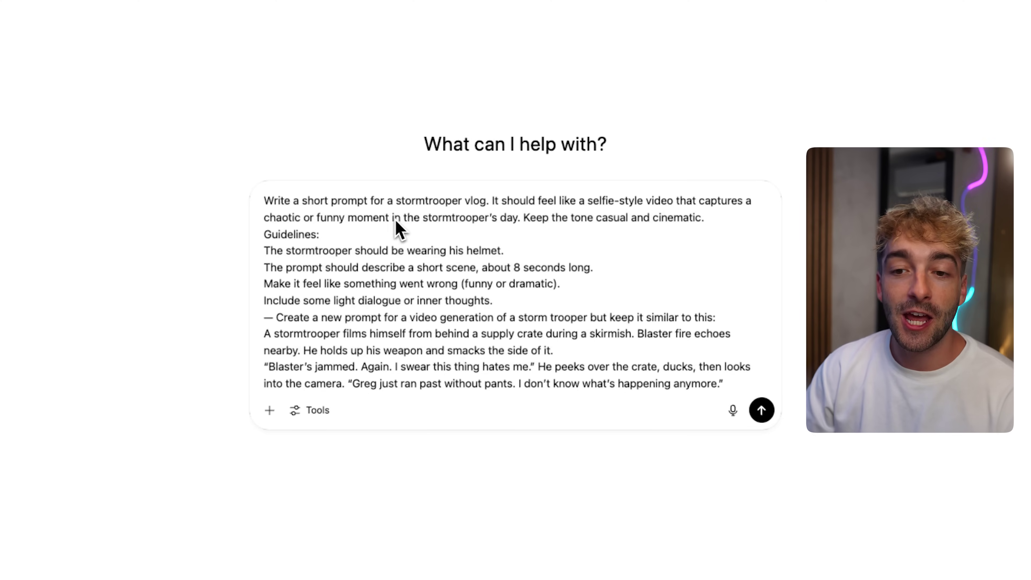
drag(518, 223, 667, 235)
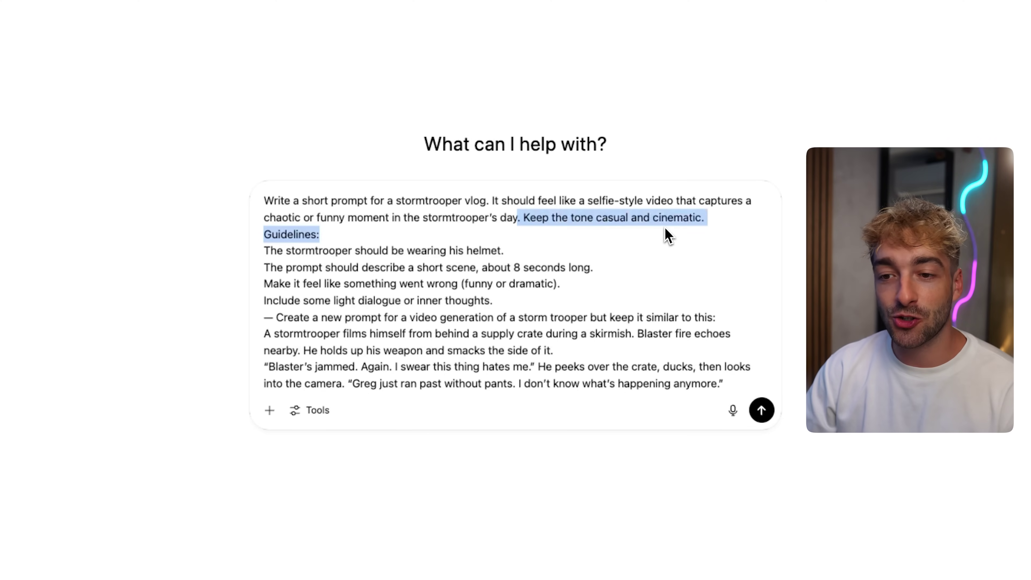
click(665, 240)
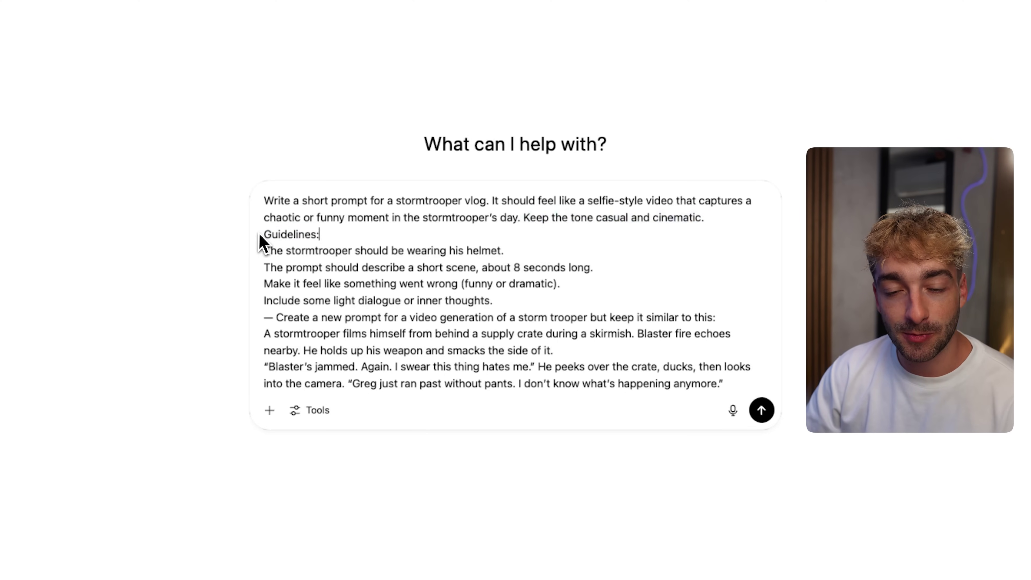
triple_click(300, 251)
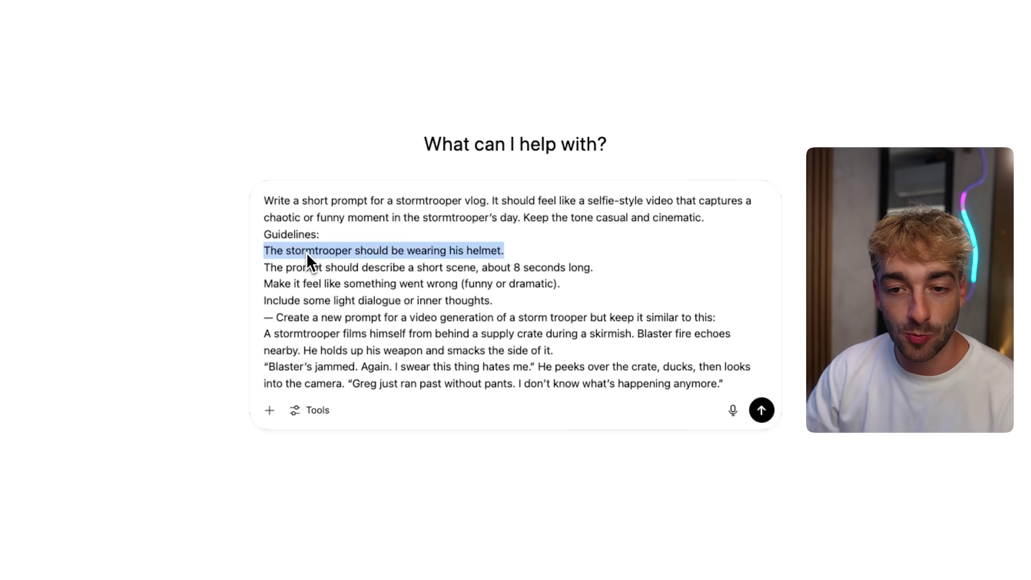
click(306, 252)
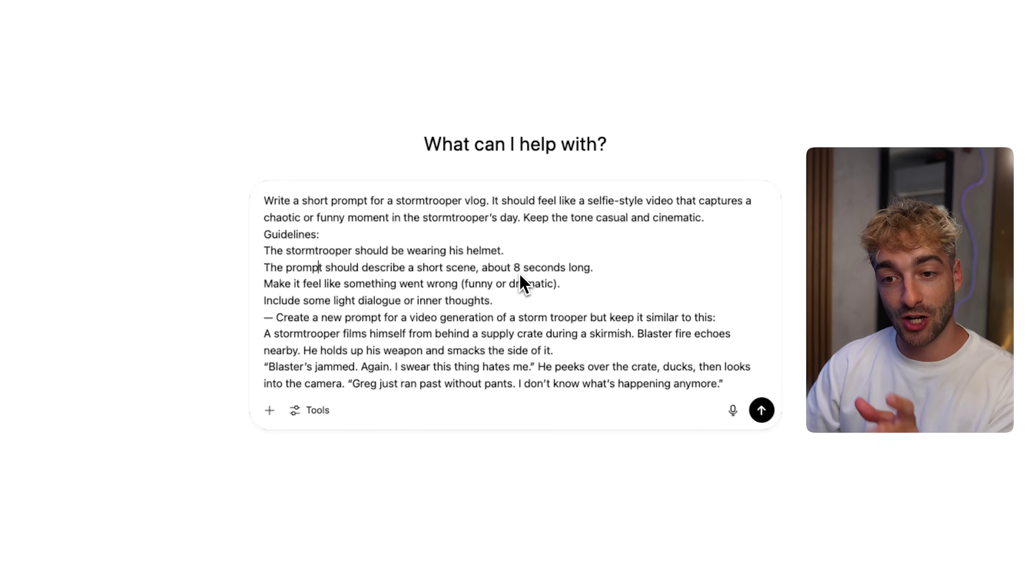
drag(532, 304, 335, 290)
click(335, 290)
drag(284, 320, 723, 335)
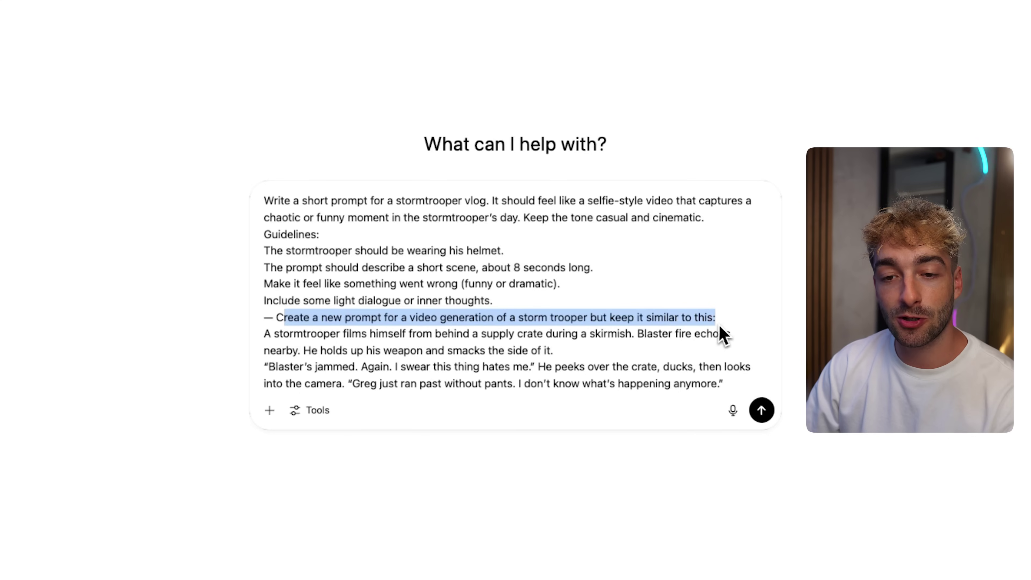
click(282, 344)
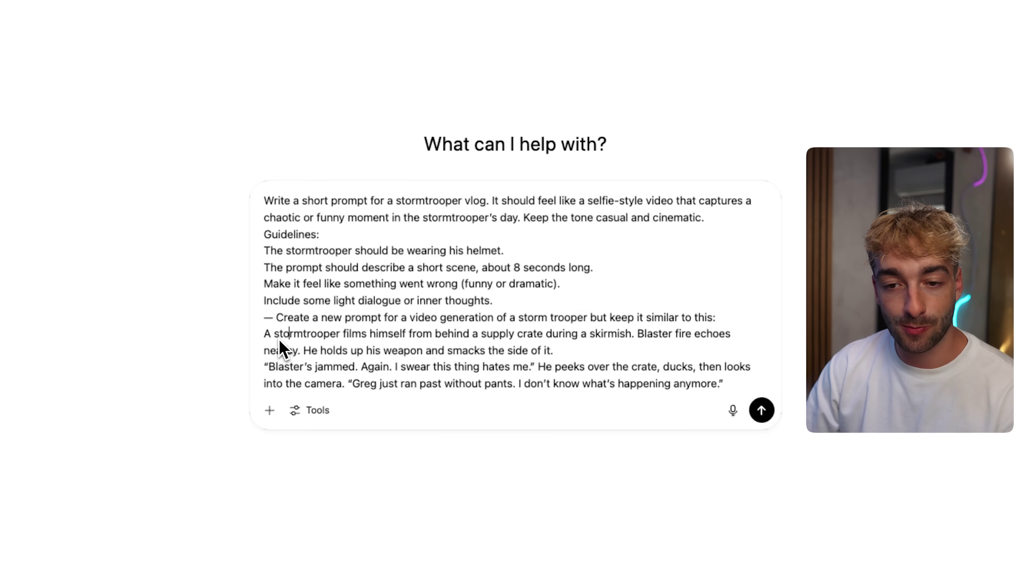
Submit the stormtrooper vlog prompt request to ChatGPT
key(Return)
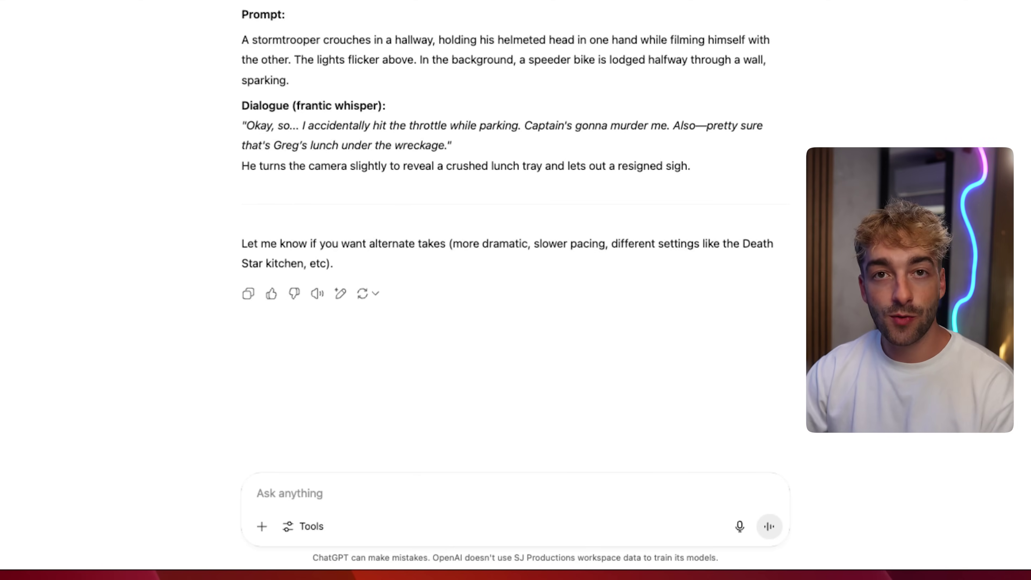
Ask ChatGPT to "create a prompt of a stormtrooper running away from battle in a forest biome make it funny"
text(create a prompt of a stormtroope)
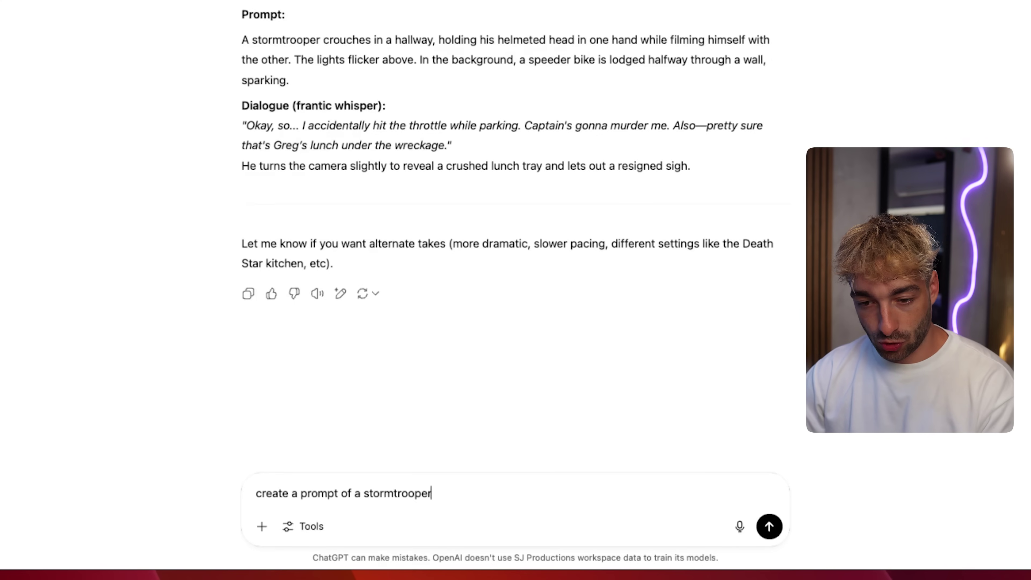
text( running away from battle in a forest biome make it funny)
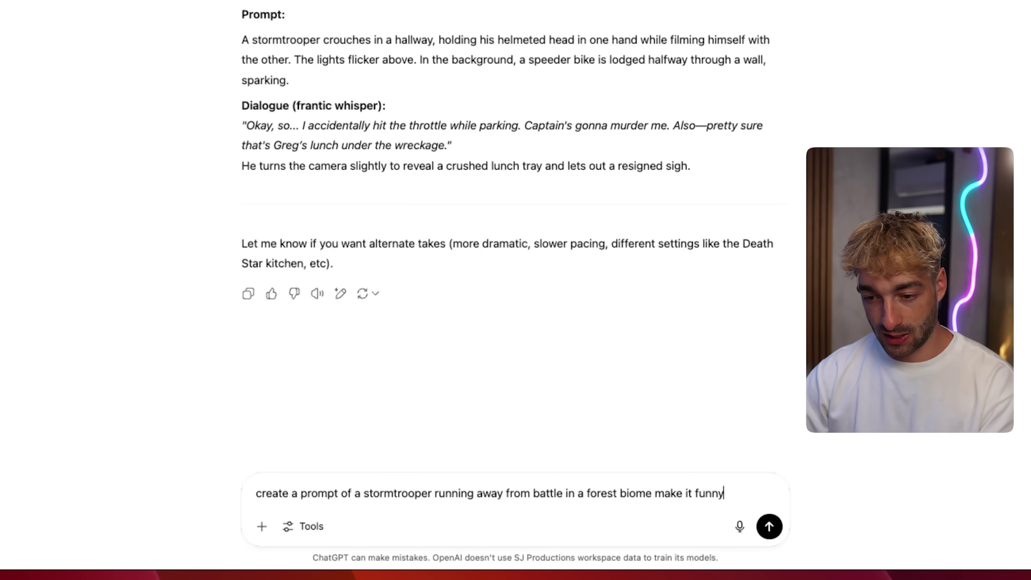
key(Return)
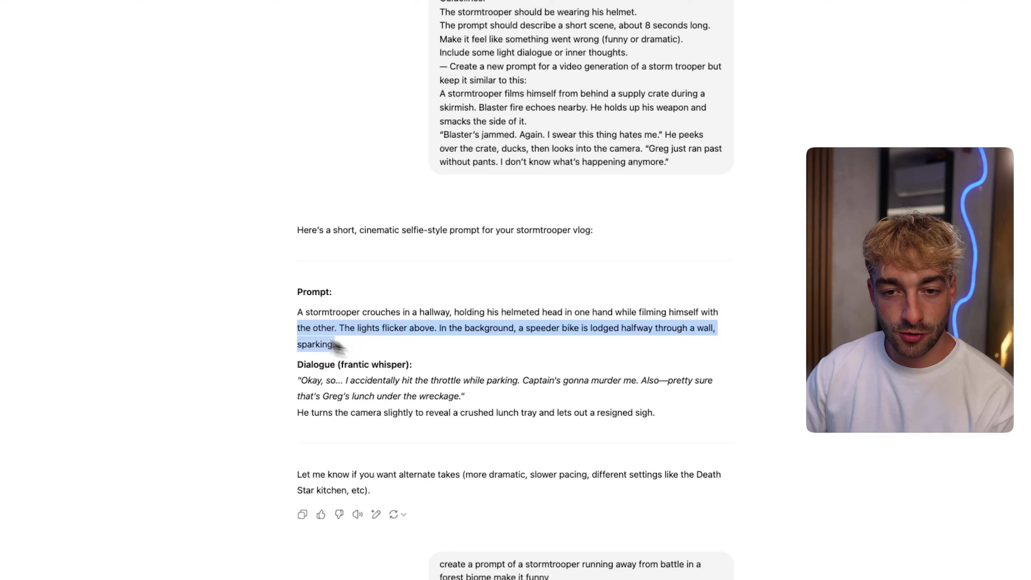
Copy the hallway scene description from ChatGPT's first answer into the text-to-video prompt of the Flow project "Jun 10 - 1231"
drag(338, 346, 289, 321)
key(super+c)
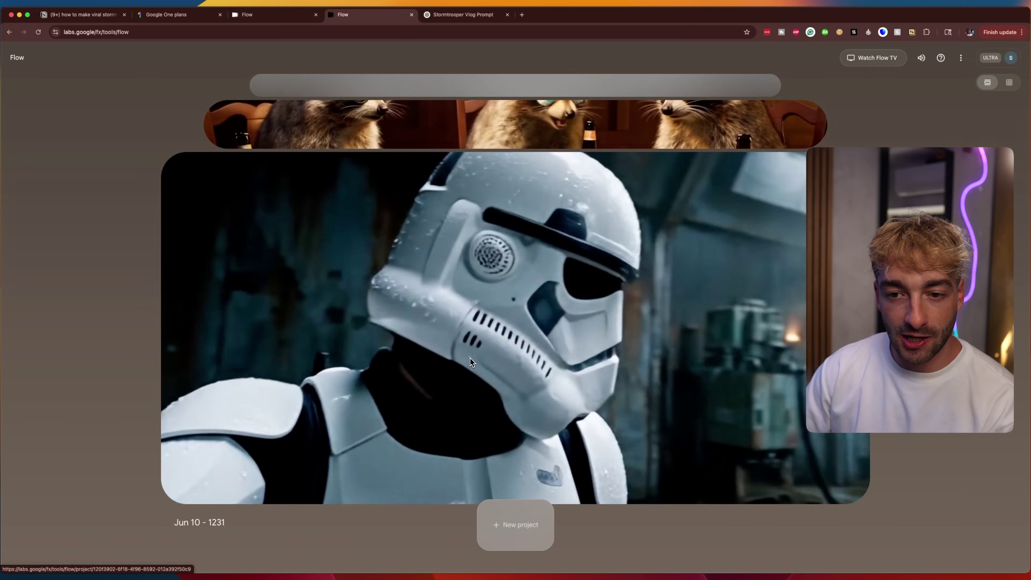
click(470, 358)
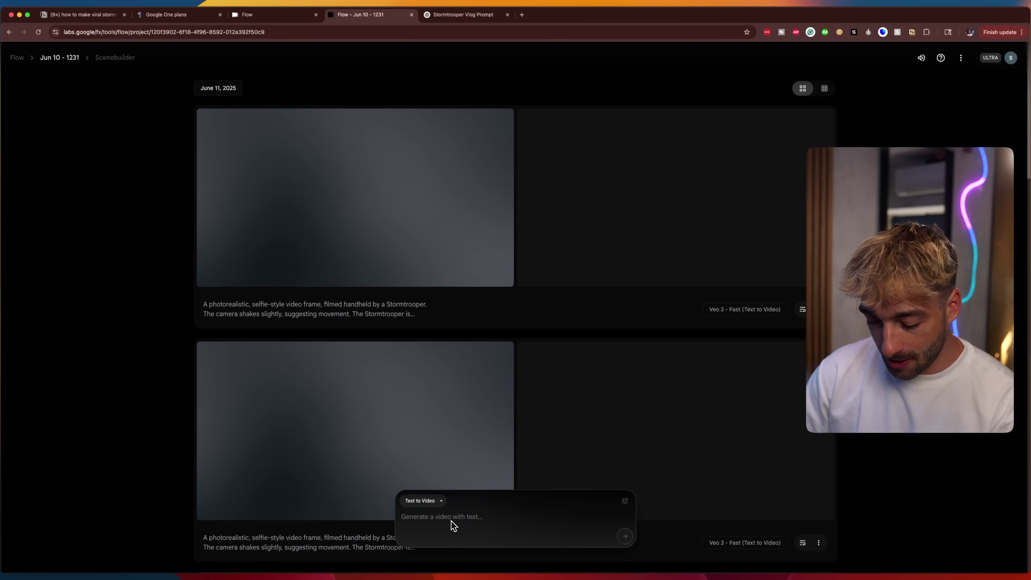
key(super+v)
Copy the first answer's dialogue and closing camera action from ChatGPT and add them on a new line of the Flow prompt
click(449, 15)
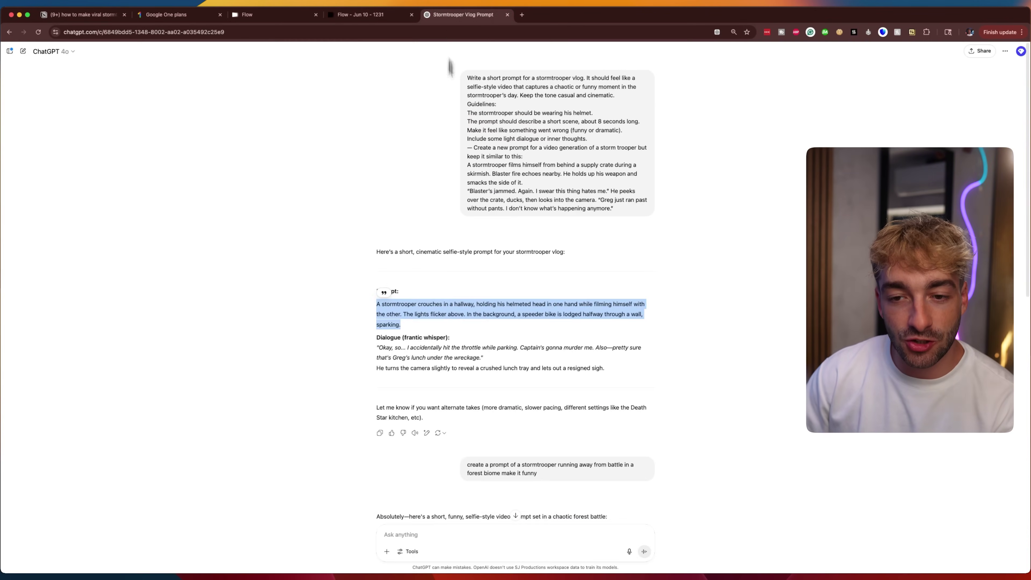
drag(378, 348, 615, 378)
key(super+c)
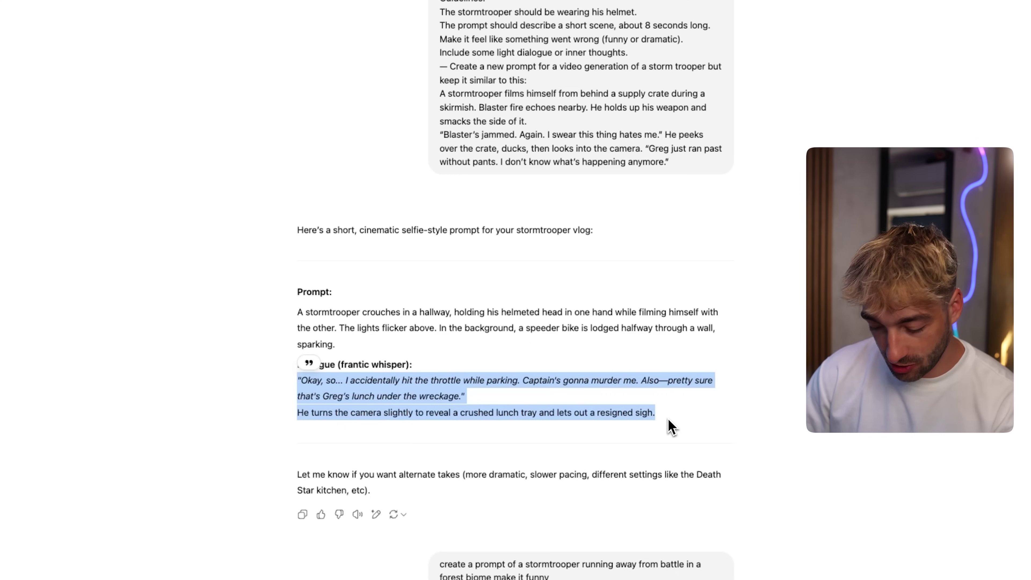
drag(418, 366, 297, 365)
click(362, 15)
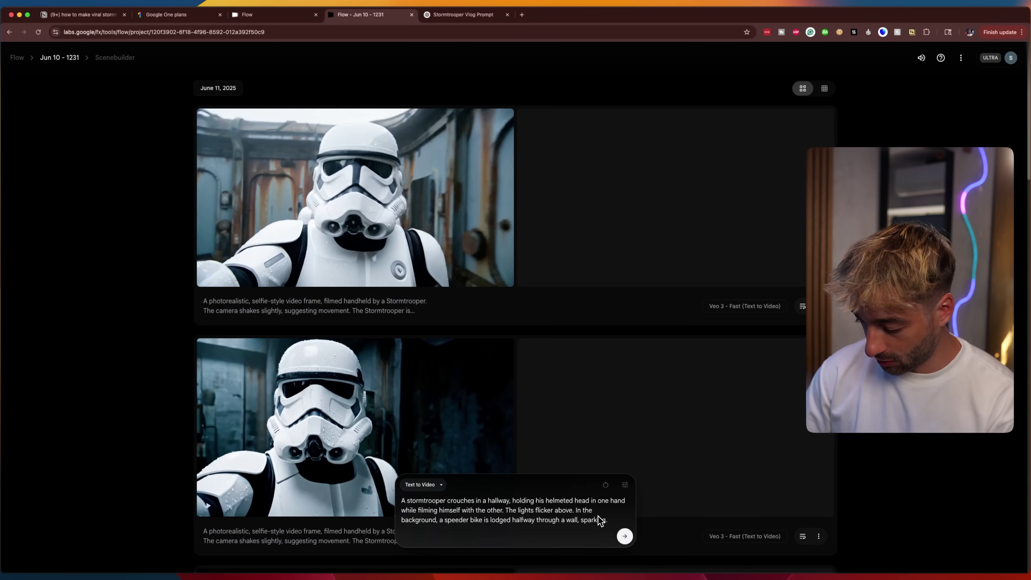
key(shift+Return)
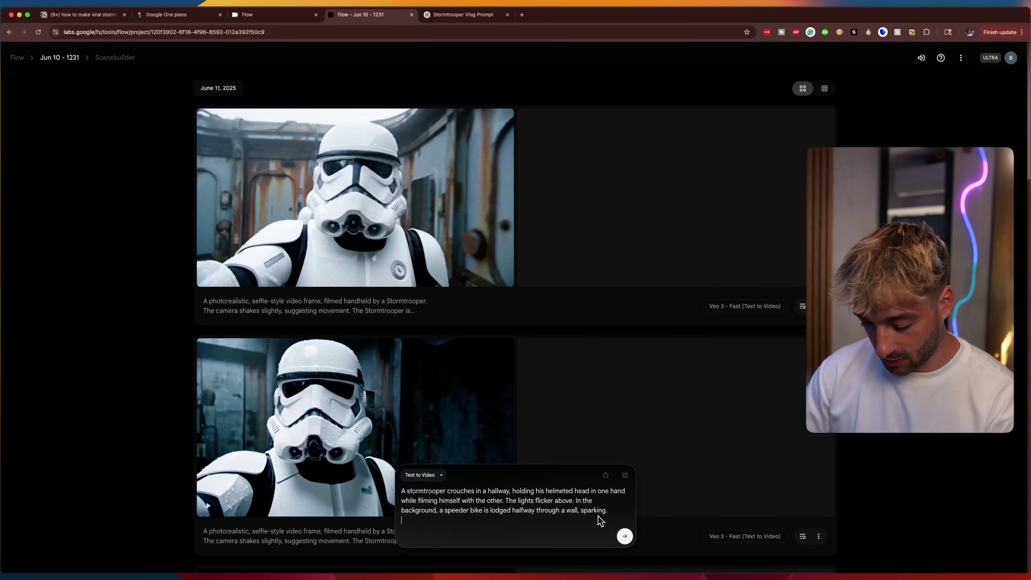
key(super+v)
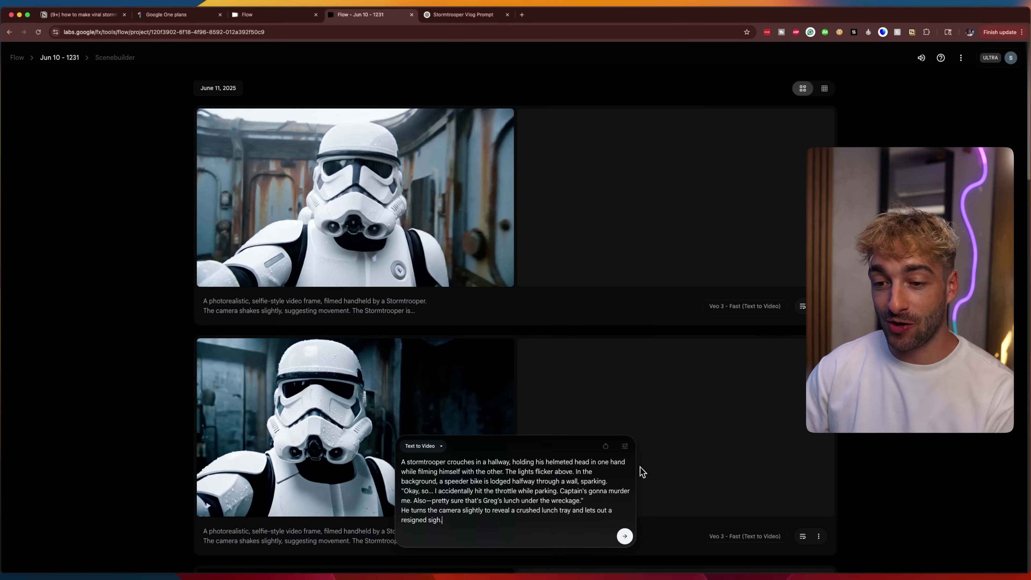
Set the video generation model to Veo 3 - Fast (Text to Video)
click(625, 447)
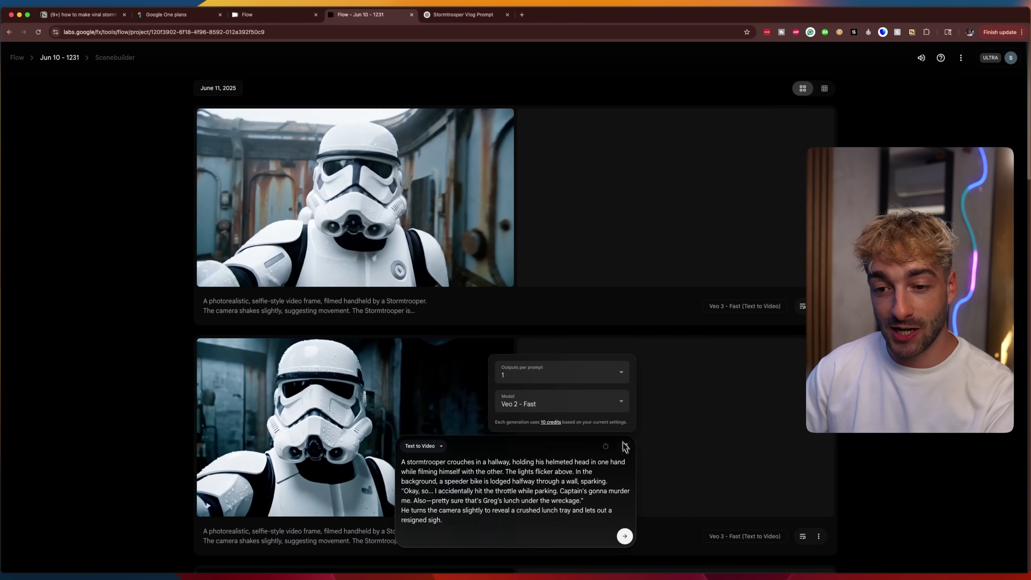
click(581, 407)
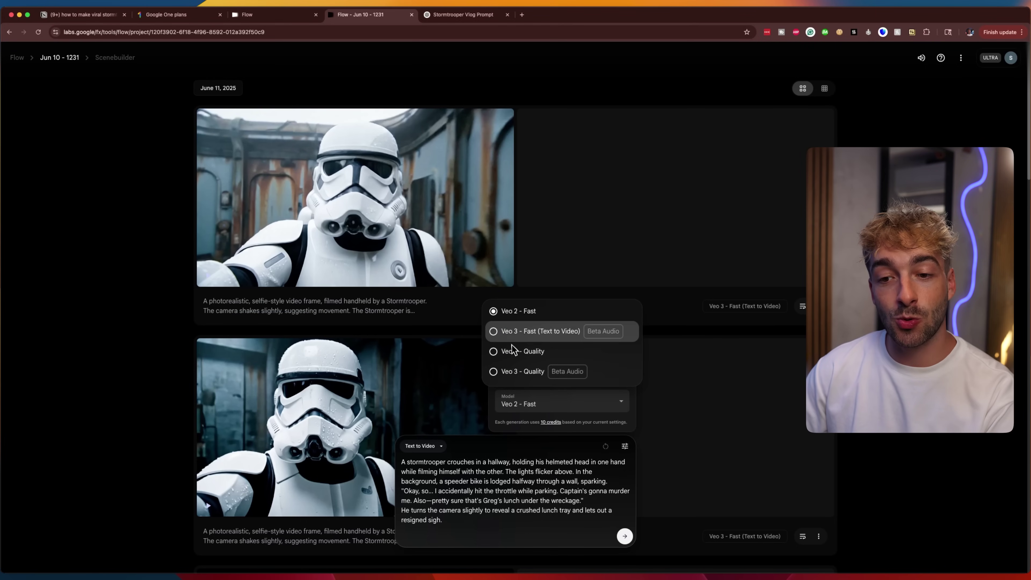
click(554, 333)
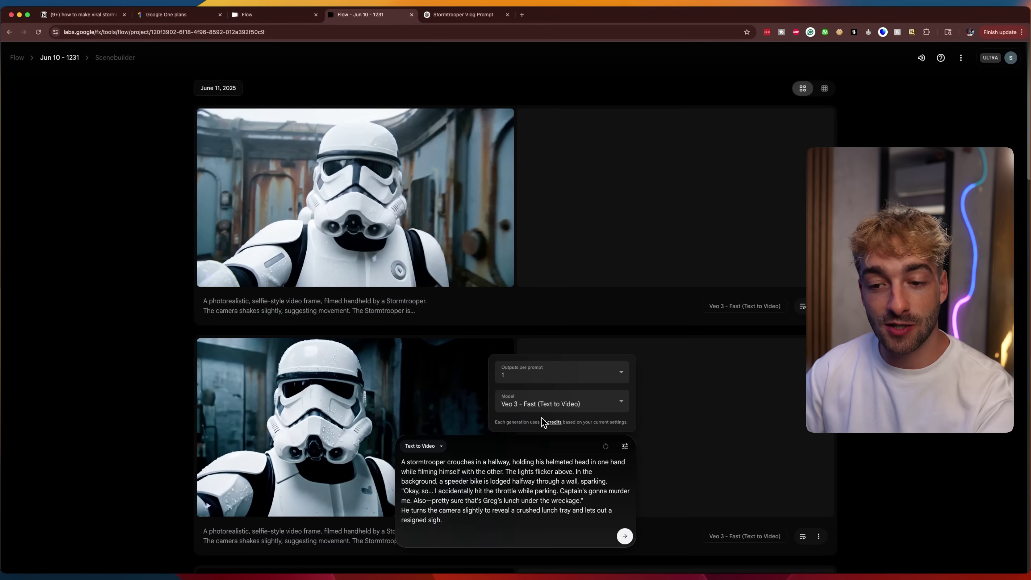
Try the Veo 3 - Quality model and switch back to Veo 3 - Fast (Text to Video)
click(546, 401)
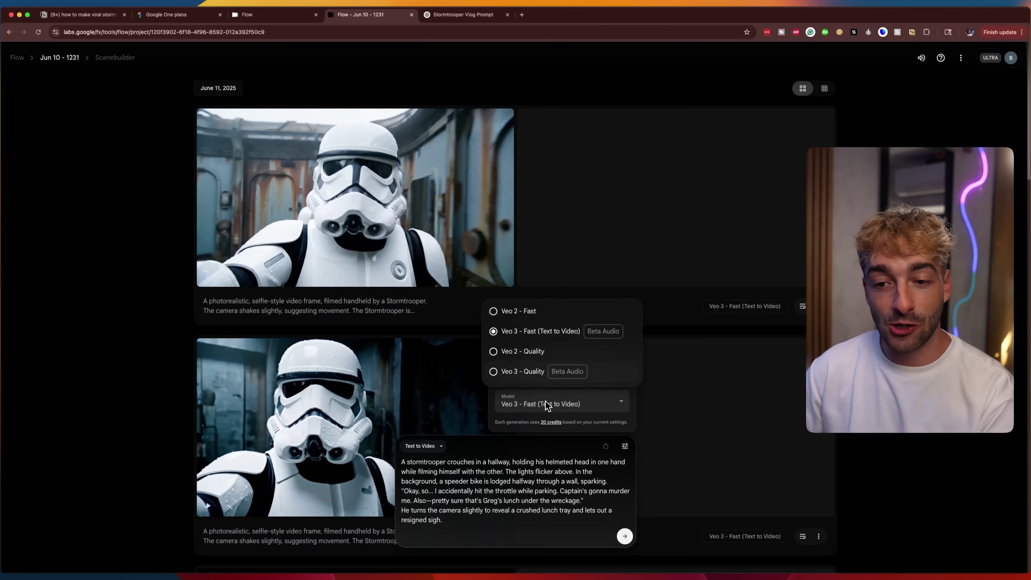
click(530, 374)
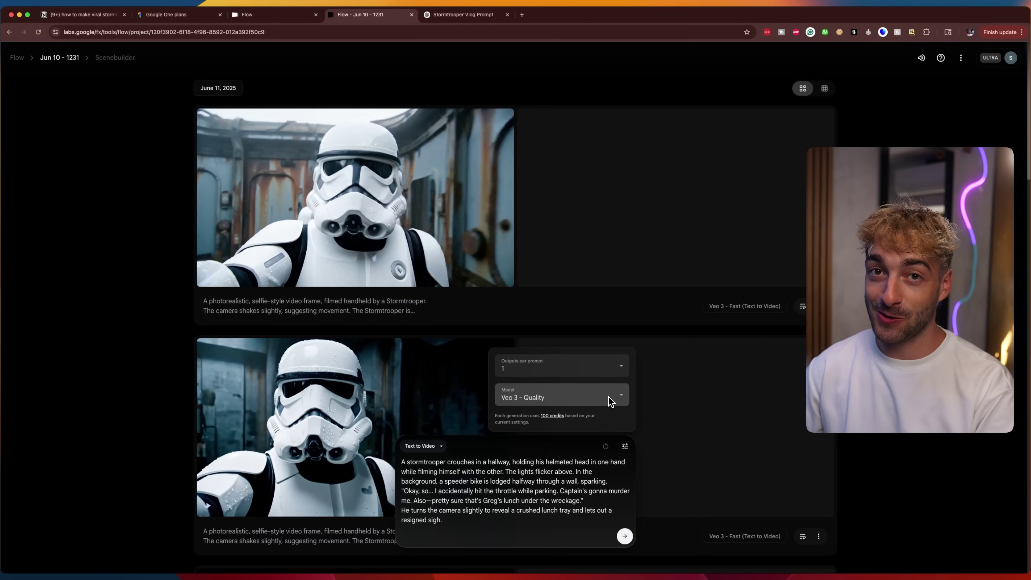
click(562, 403)
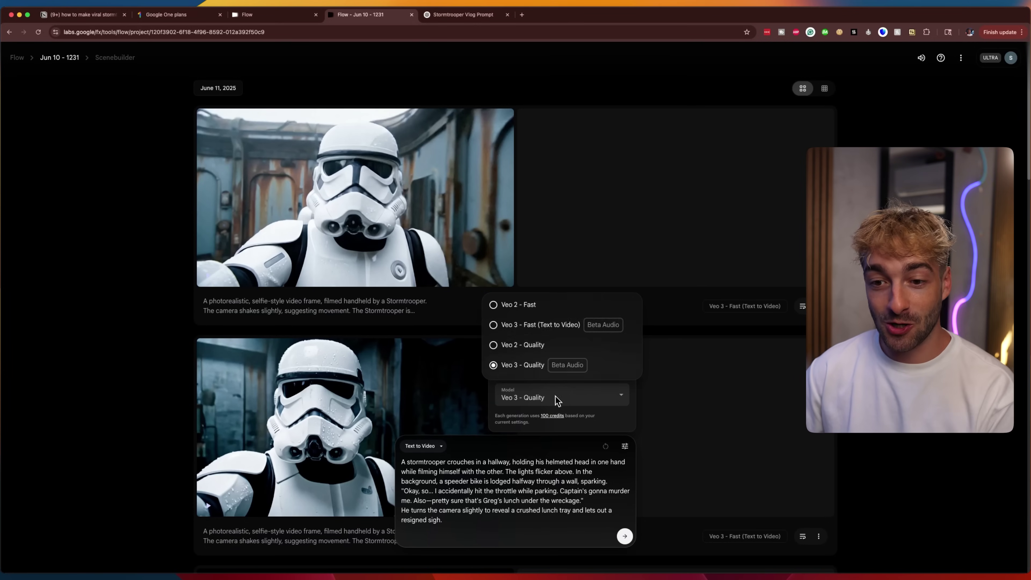
click(530, 327)
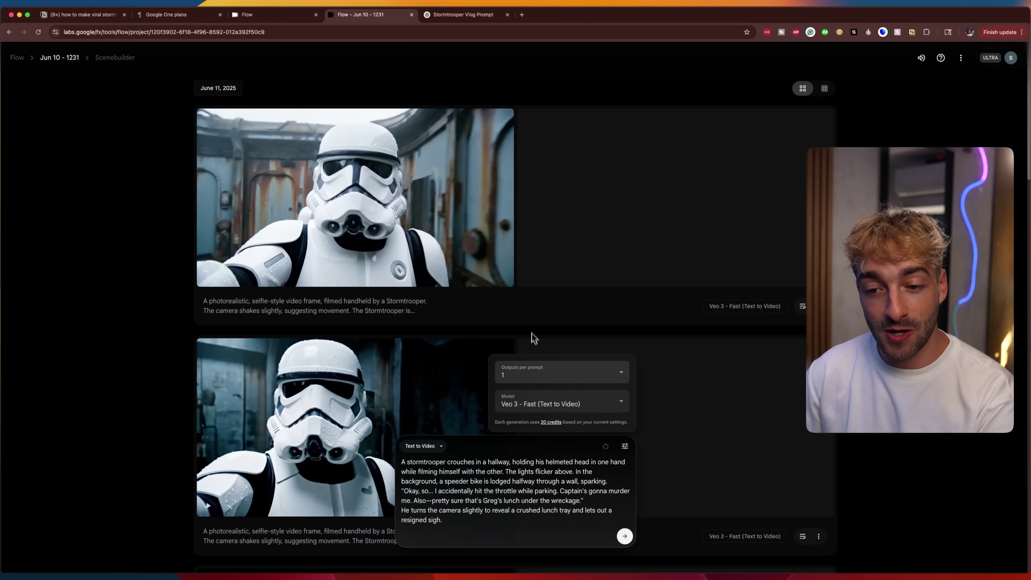
Keep the outputs per prompt at 1 and generate the hallway stormtrooper video
click(535, 381)
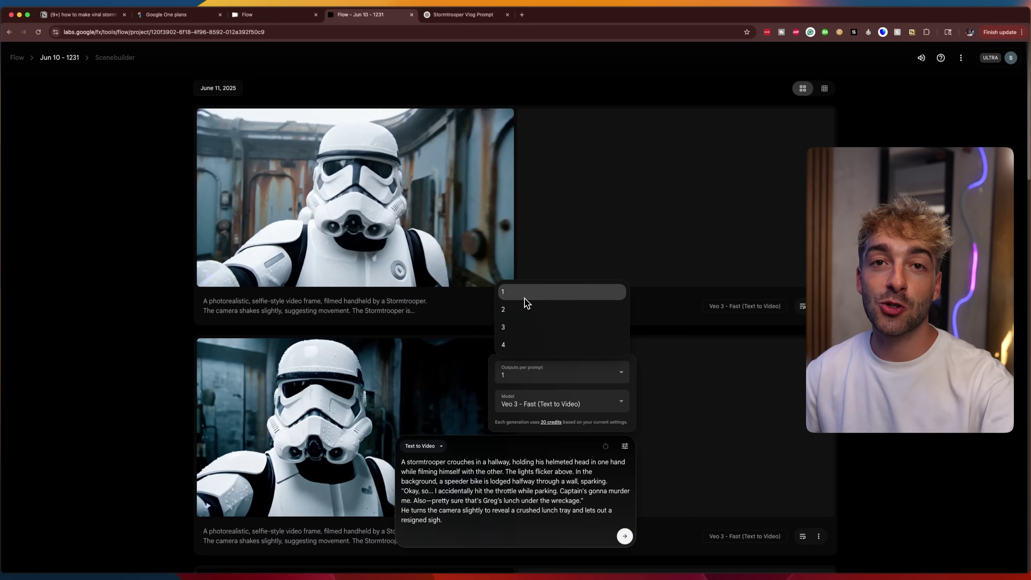
click(466, 478)
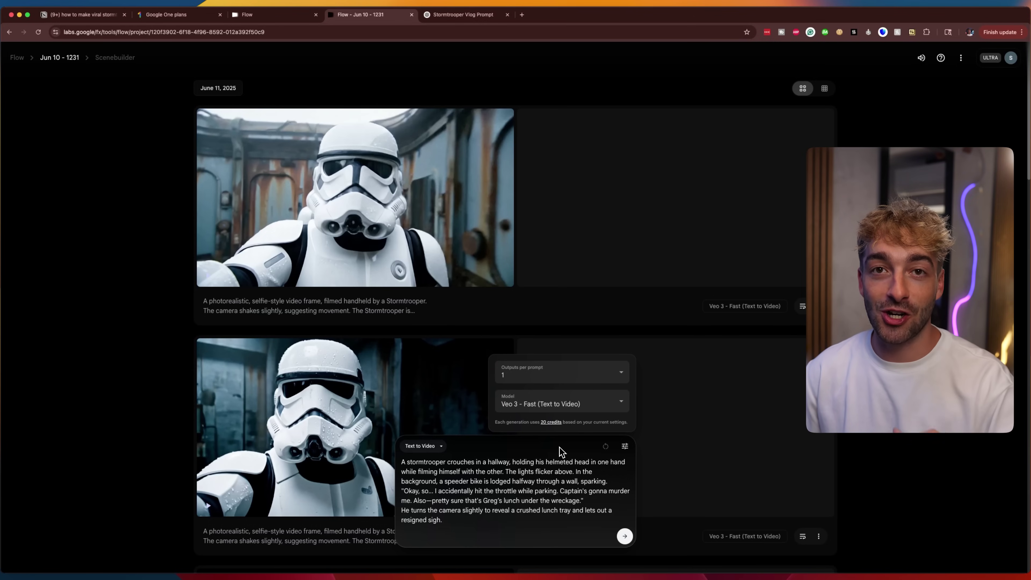
click(624, 542)
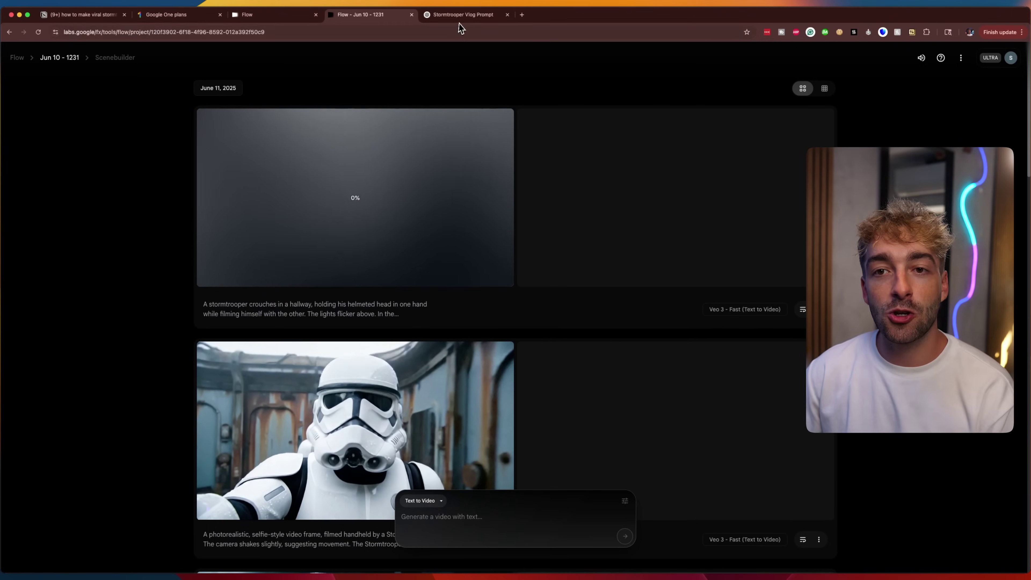
Copy the forest scene description from ChatGPT's second answer into the empty text-to-video prompt of the Flow project
click(461, 15)
scroll(545, 334, down, 9)
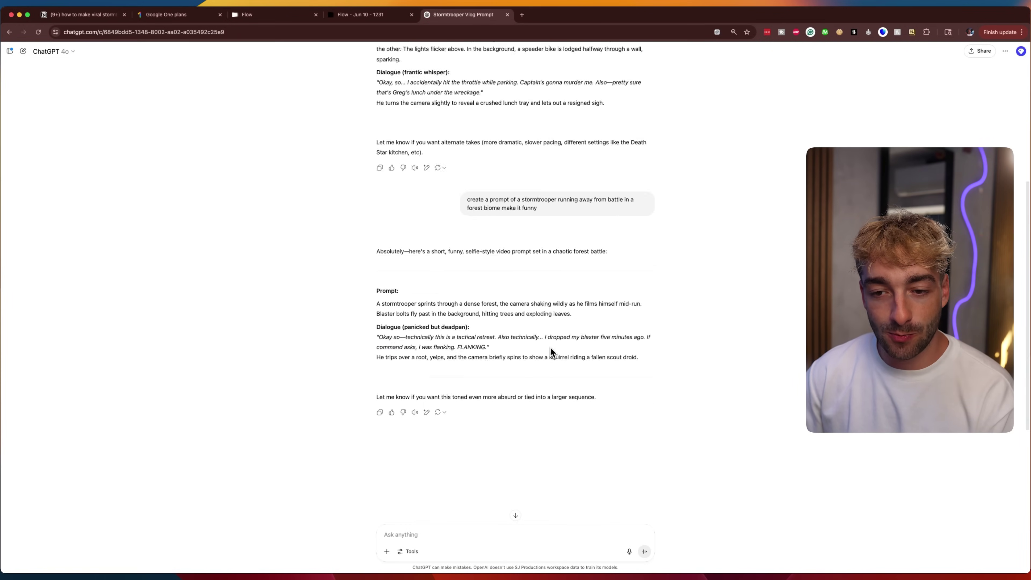
drag(376, 221, 624, 237)
key(super+c)
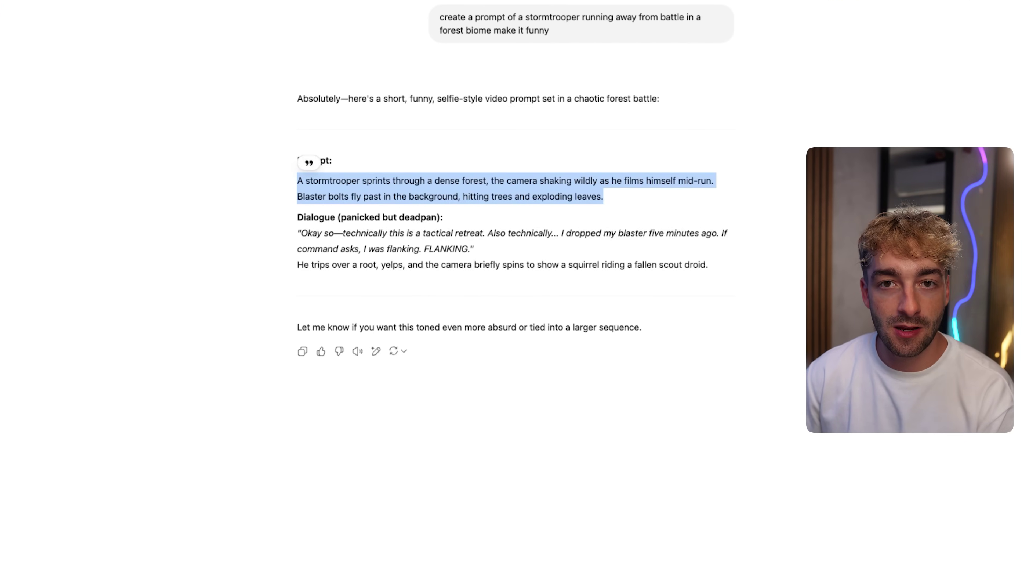
key(ctrl+shift+Tab)
click(424, 514)
key(super+v)
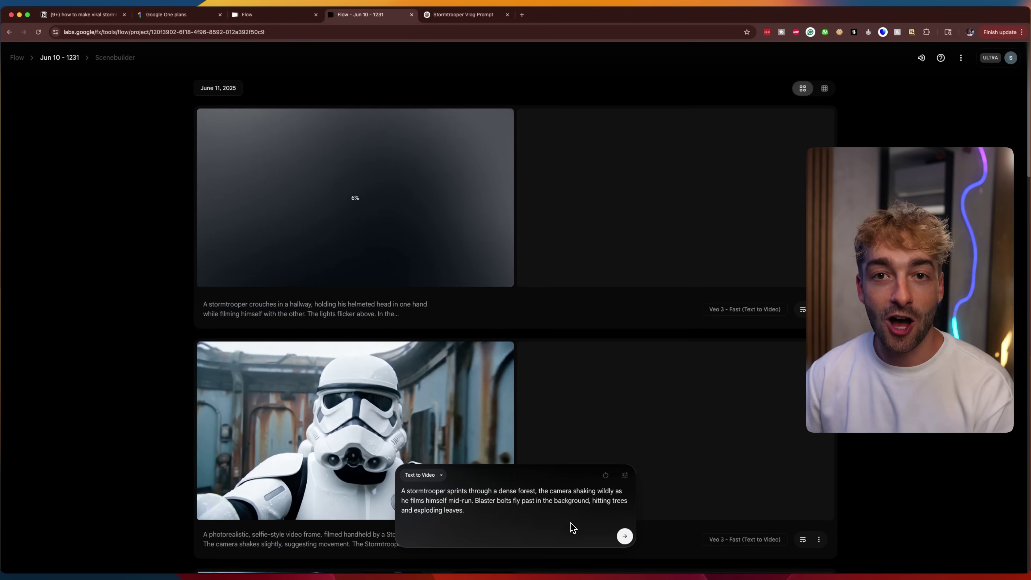
Add the forest answer's dialogue and closing camera action from ChatGPT on a new line of the Flow prompt and generate the video
click(461, 14)
drag(732, 276, 363, 239)
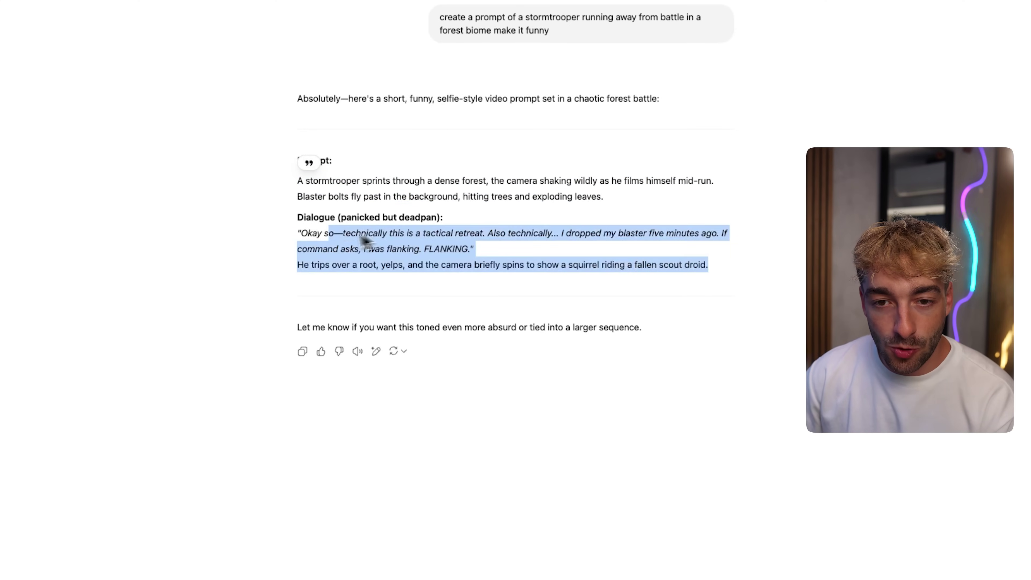
click(350, 16)
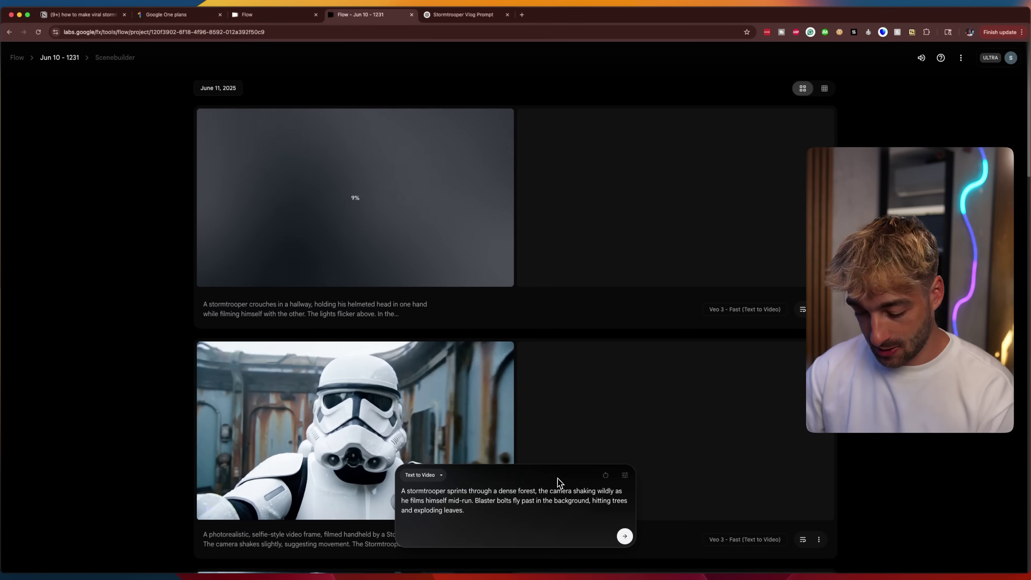
text("Okay so—technically this is a tactical retreat. Also technically... I dropped my blaster five minutes ago. If command asks, I was flanking. FLANKING." He trips over a root, yelps, and the camera briefly spins to show a squirrel riding a fallen scout droid.)
click(624, 446)
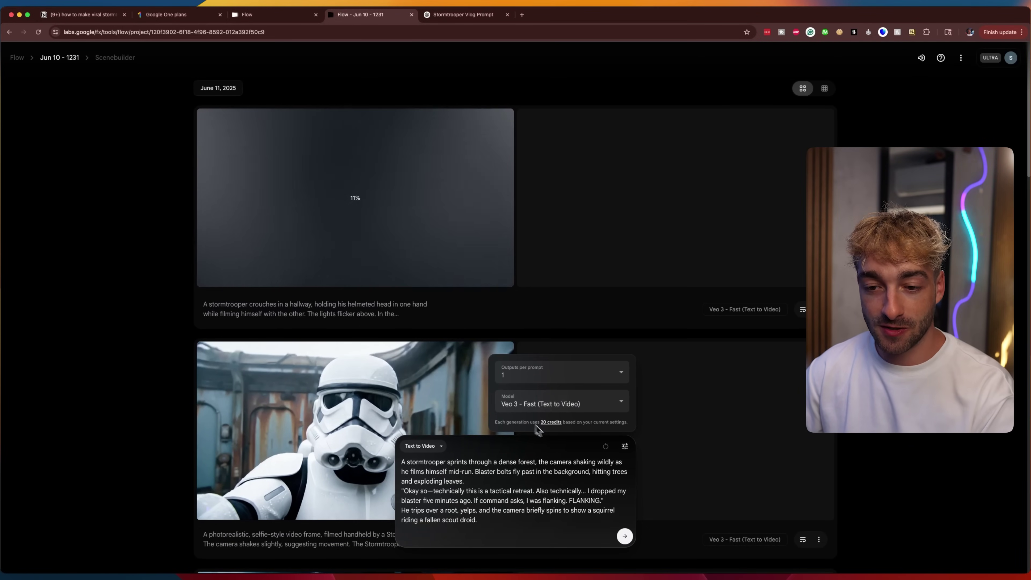
click(623, 540)
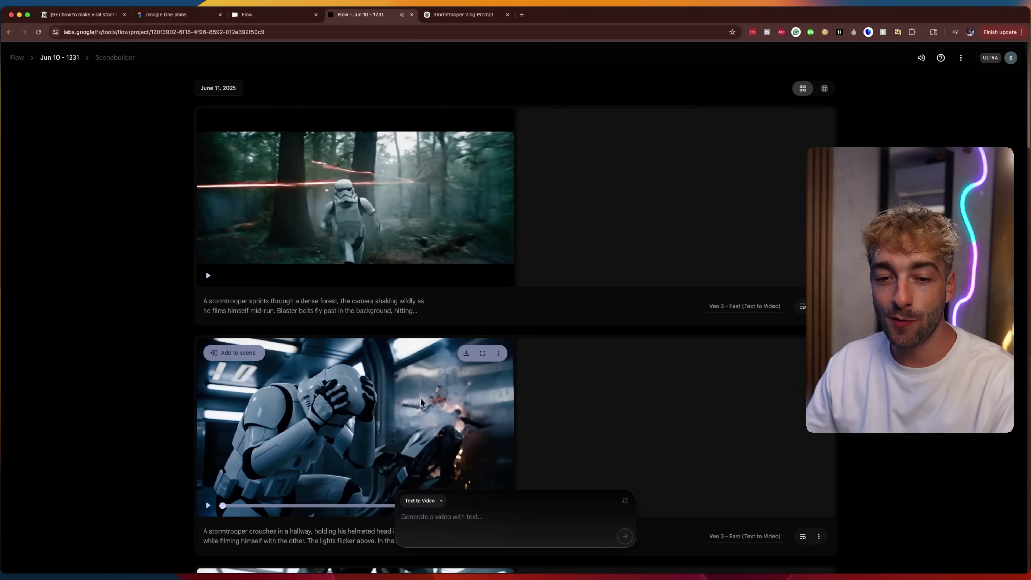
Watch the newly generated hallway clip with the crashed speeder bike and return to the new forest clip
scroll(533, 401, down, 1)
scroll(533, 401, down, 3)
mouse_move(380, 342)
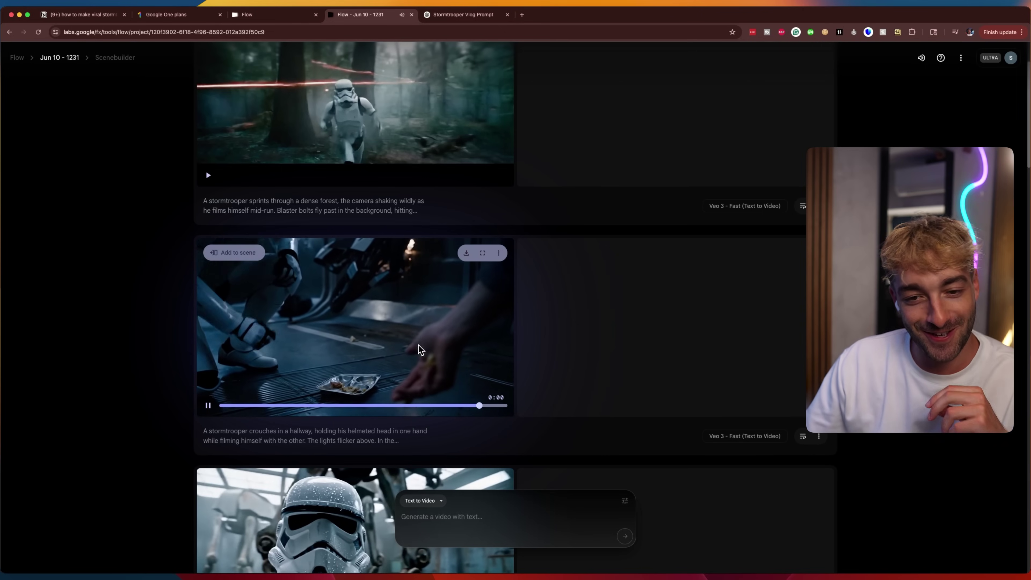
scroll(406, 349, up, 2)
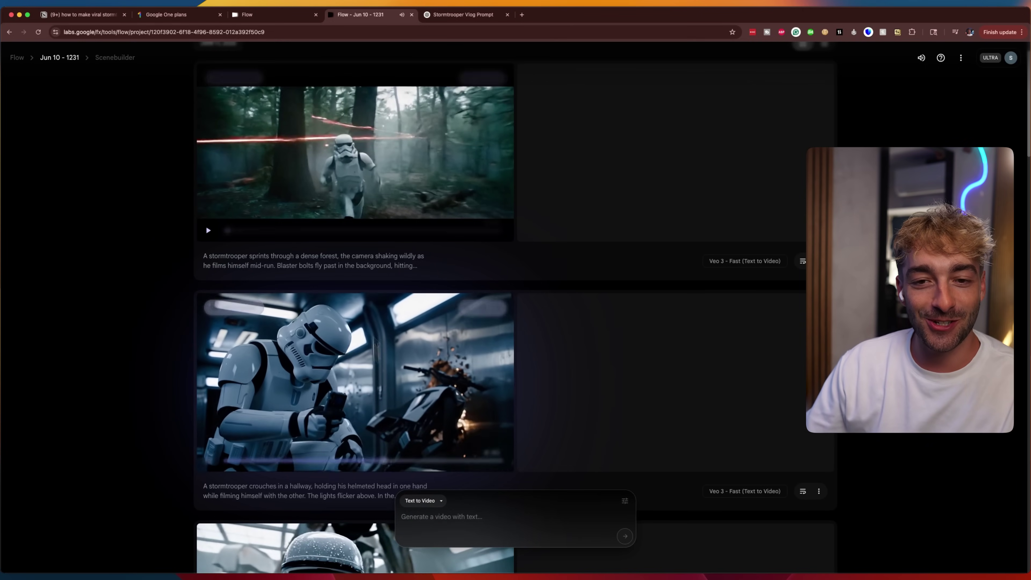
scroll(353, 259, up, 2)
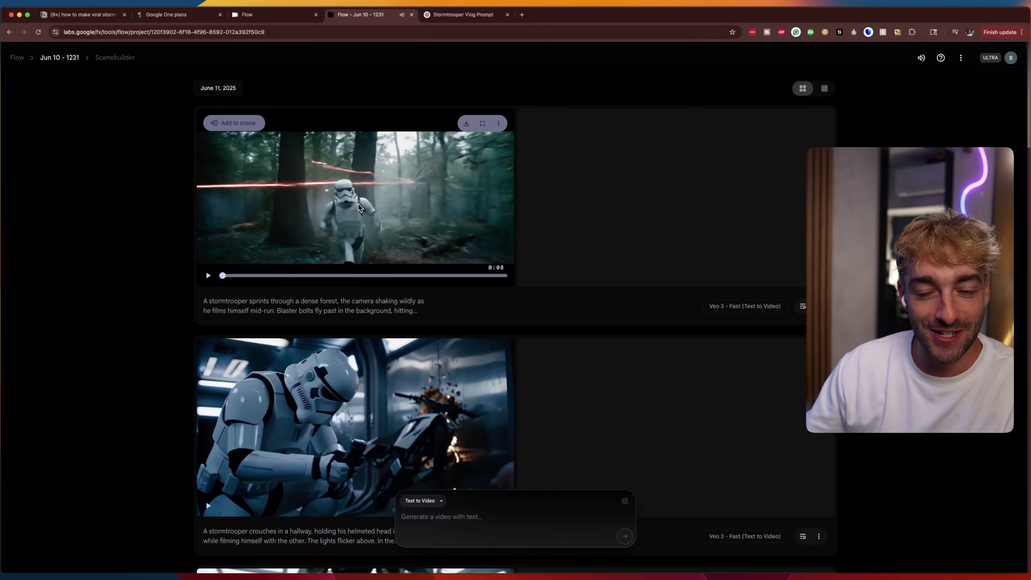
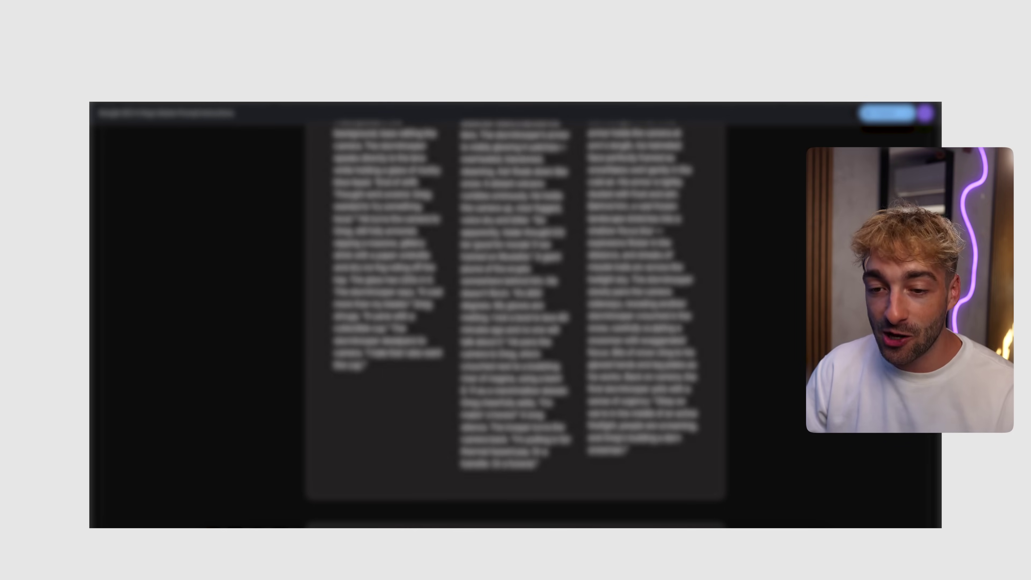
scroll(516, 323, down, 12)
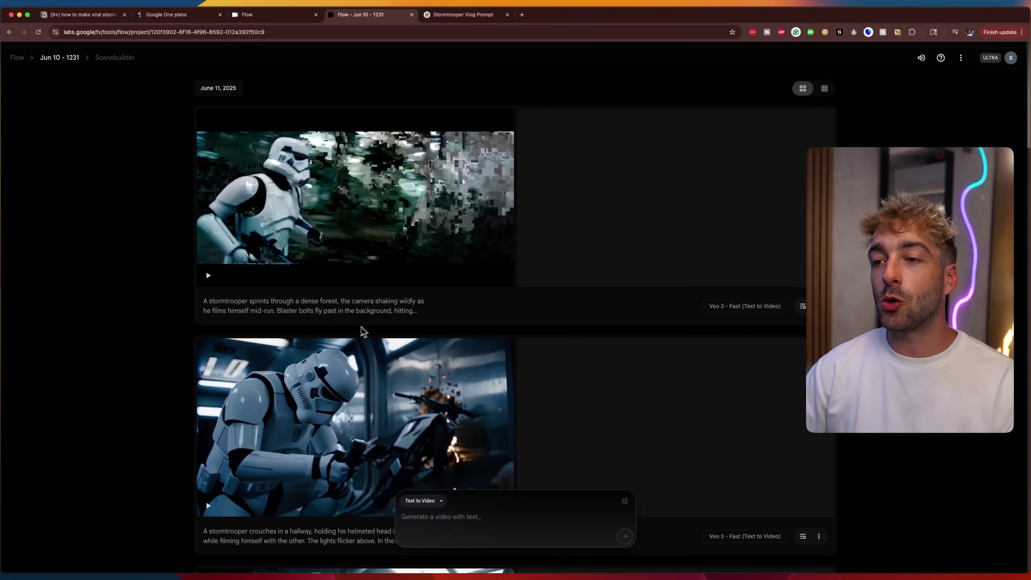
Reuse the forest clip's prompt unchanged and generate the video again
mouse_move(516, 266)
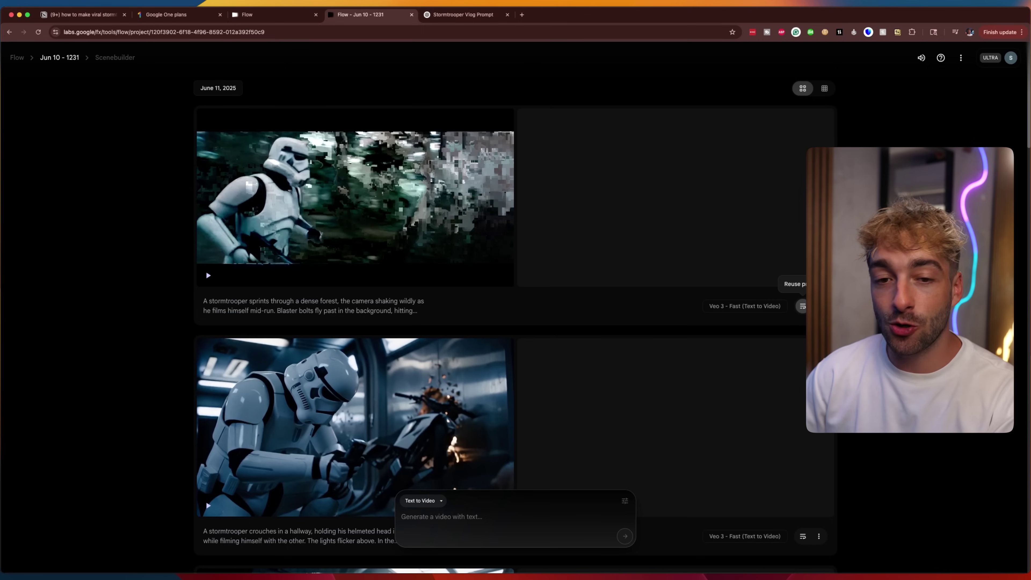
click(803, 306)
drag(509, 520, 402, 459)
click(462, 484)
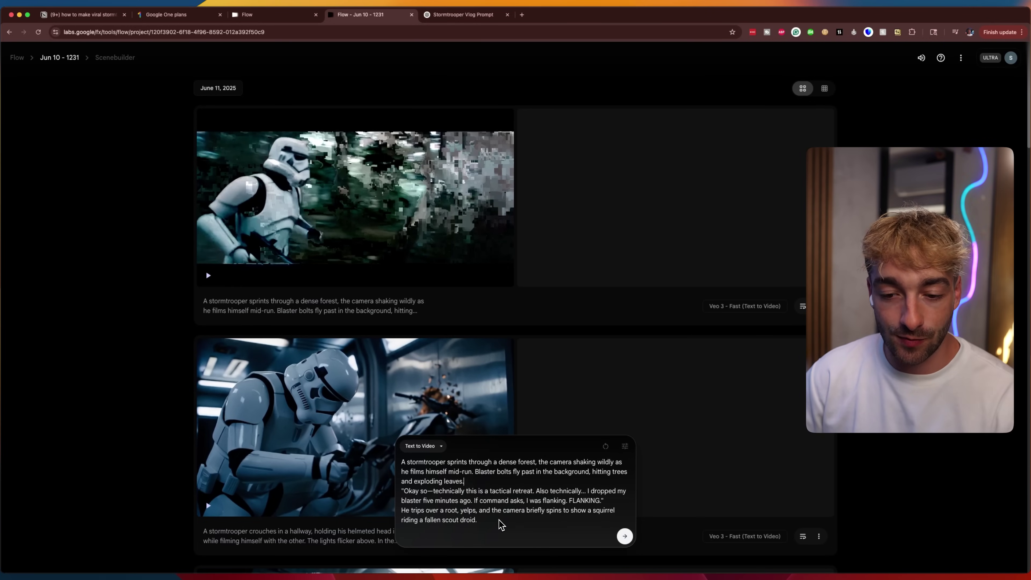
click(625, 535)
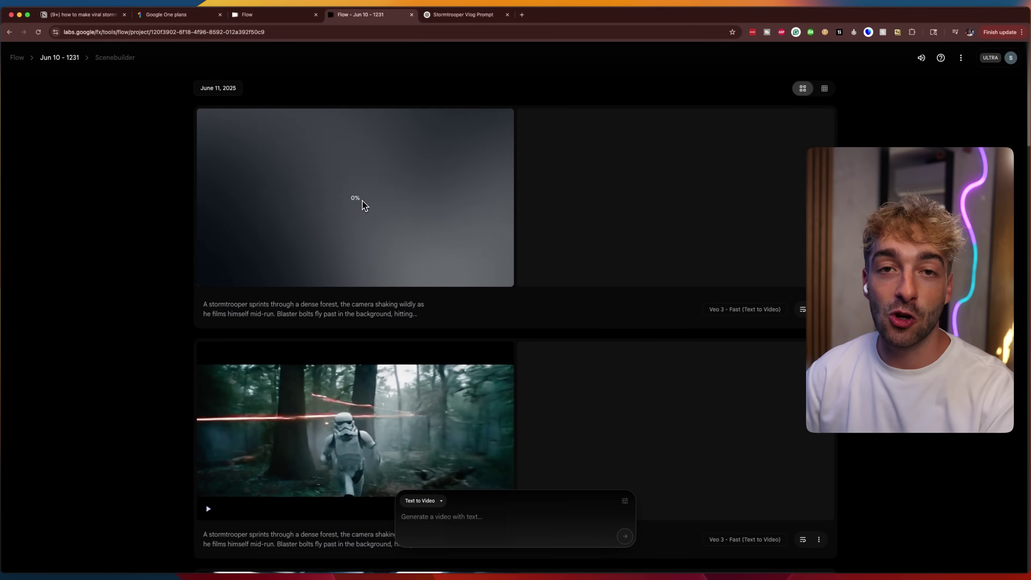
Browse the project's earlier clips to the rocky plateau shuttle video and read its full prompt
scroll(364, 206, down, 20)
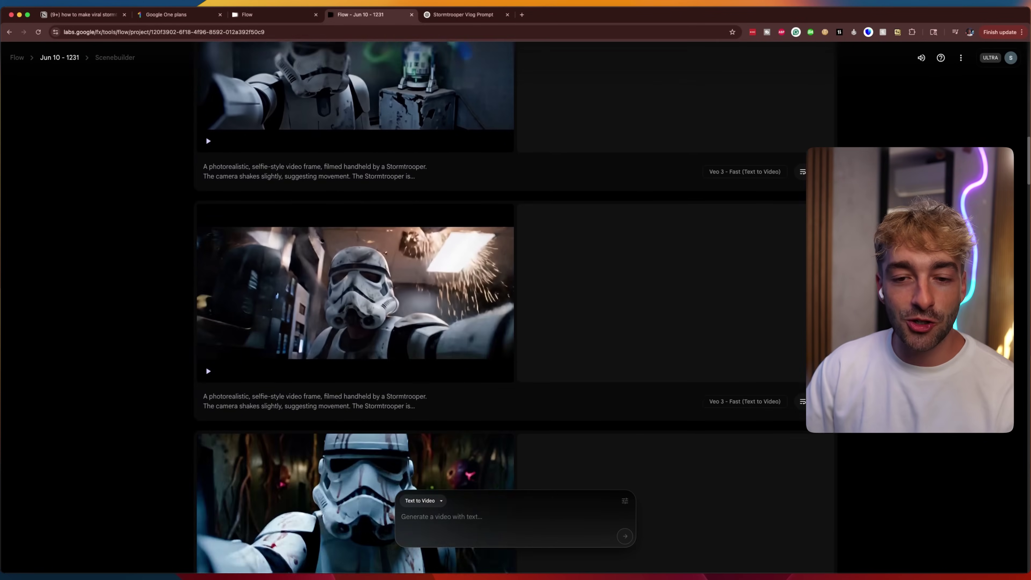
scroll(516, 308, down, 20)
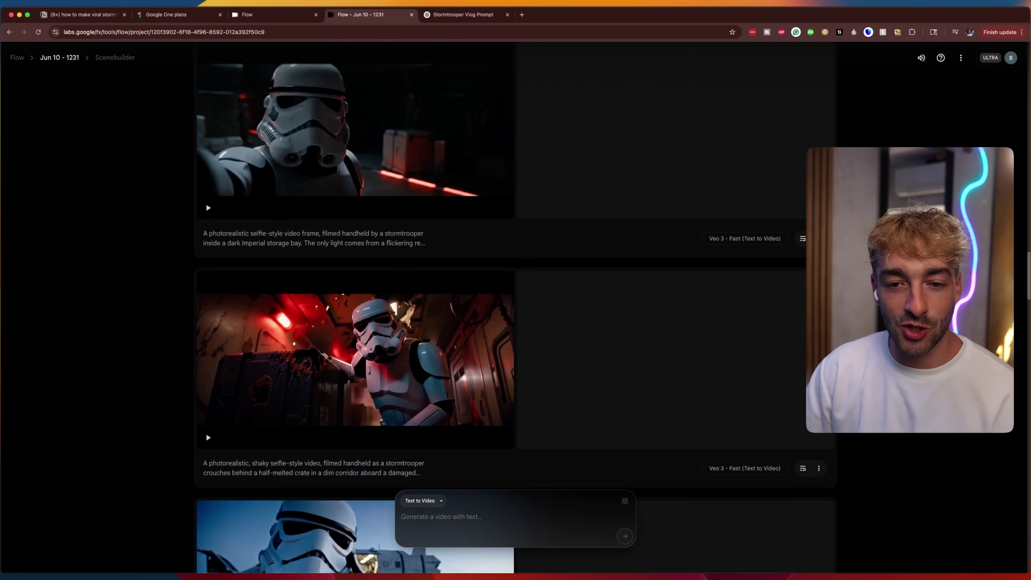
scroll(516, 307, down, 10)
scroll(516, 307, up, 6)
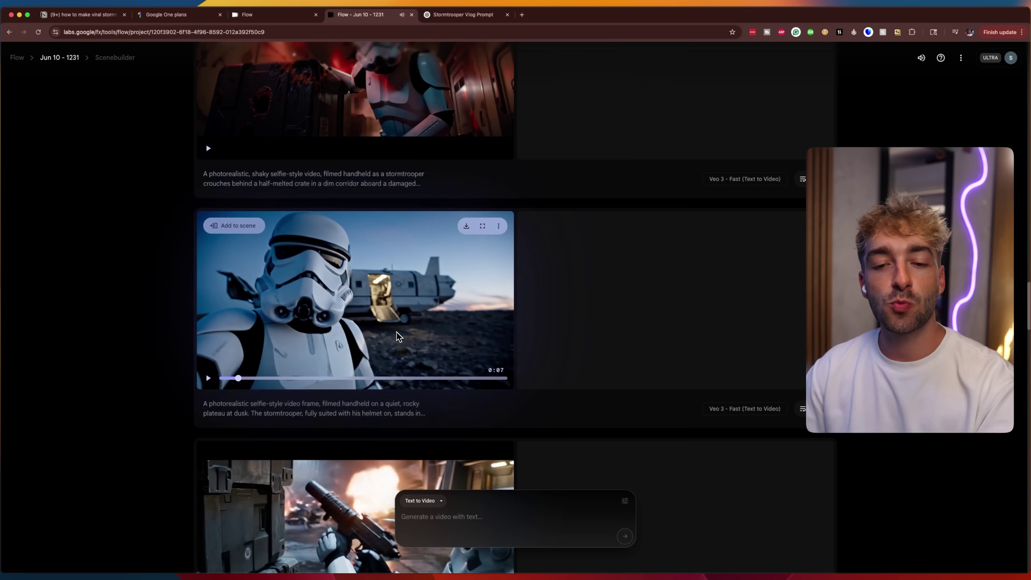
click(369, 410)
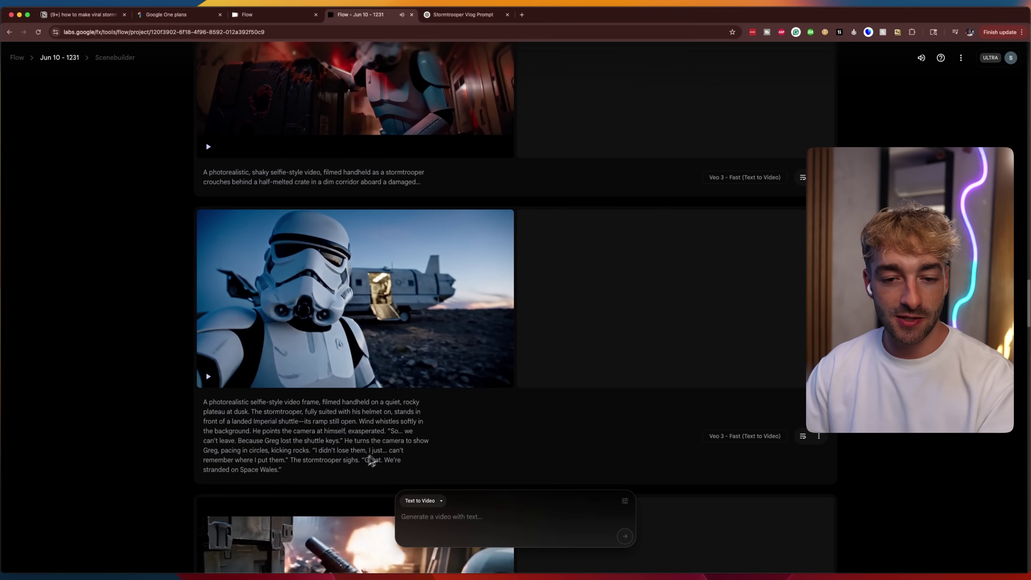
click(226, 419)
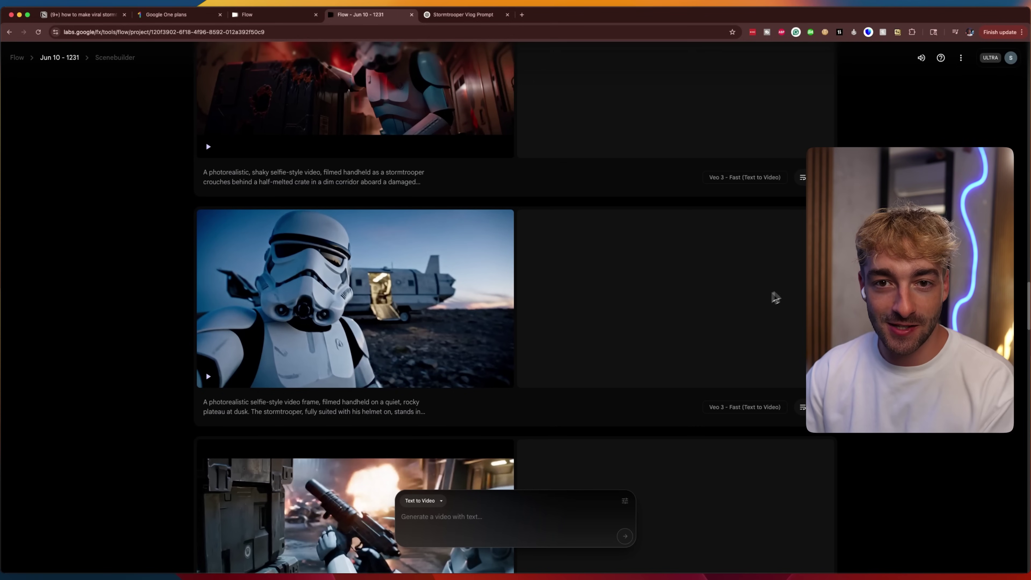
Preview the older clips of the cluttered barracks and the blast door at the remote outpost
scroll(773, 295, down, 10)
scroll(760, 317, down, 10)
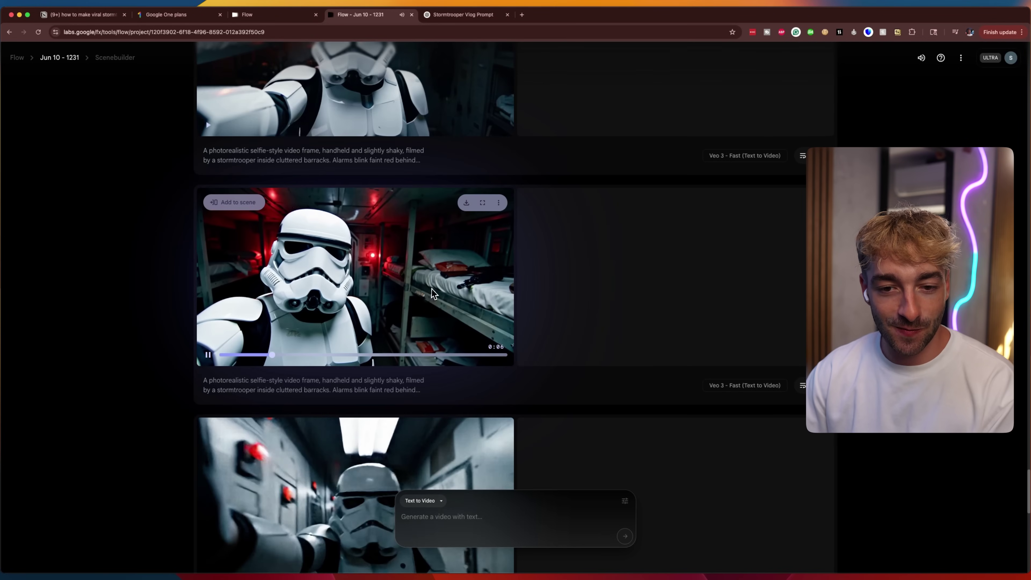
scroll(380, 294, down, 8)
scroll(382, 301, down, 8)
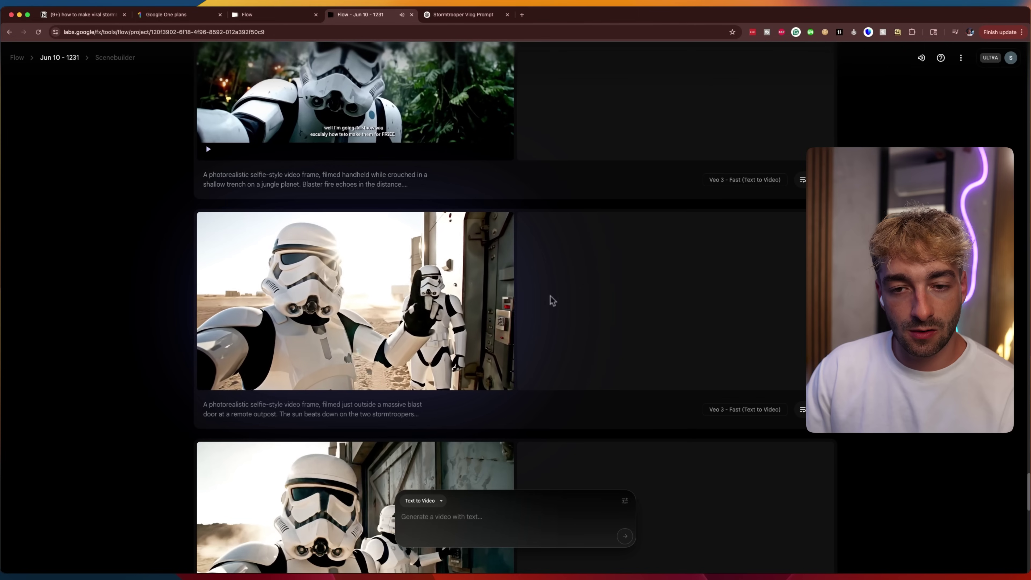
mouse_move(425, 311)
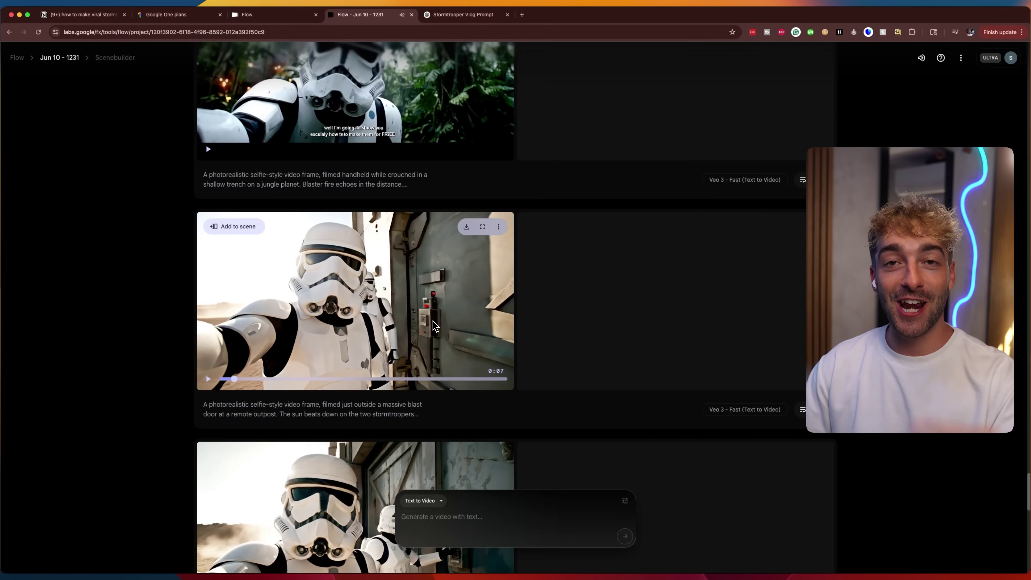
Go back to the clip of the stormtrooper bolting down a metallic hallway, play it and pause it partway
scroll(447, 320, up, 10)
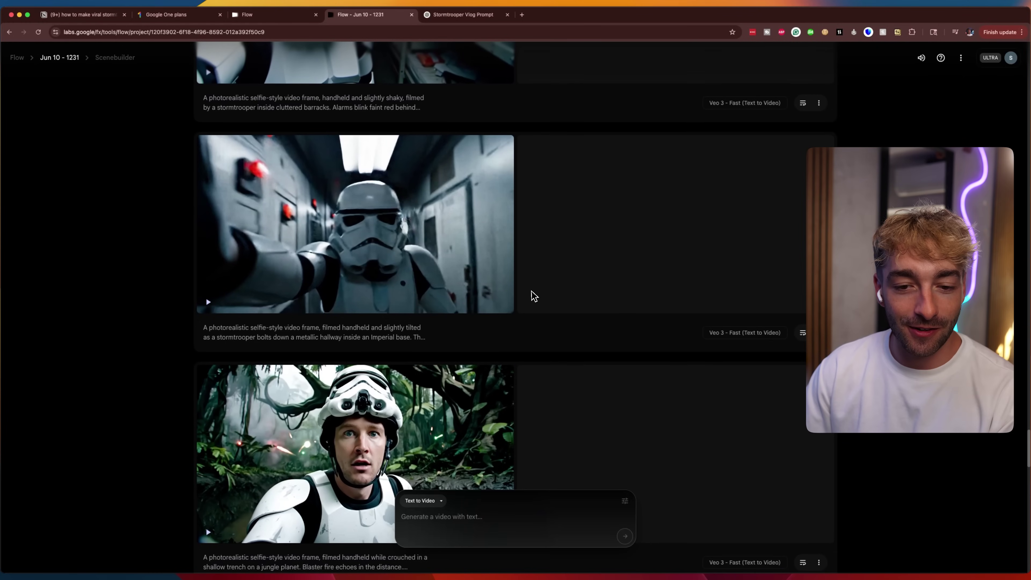
scroll(390, 392, up, 4)
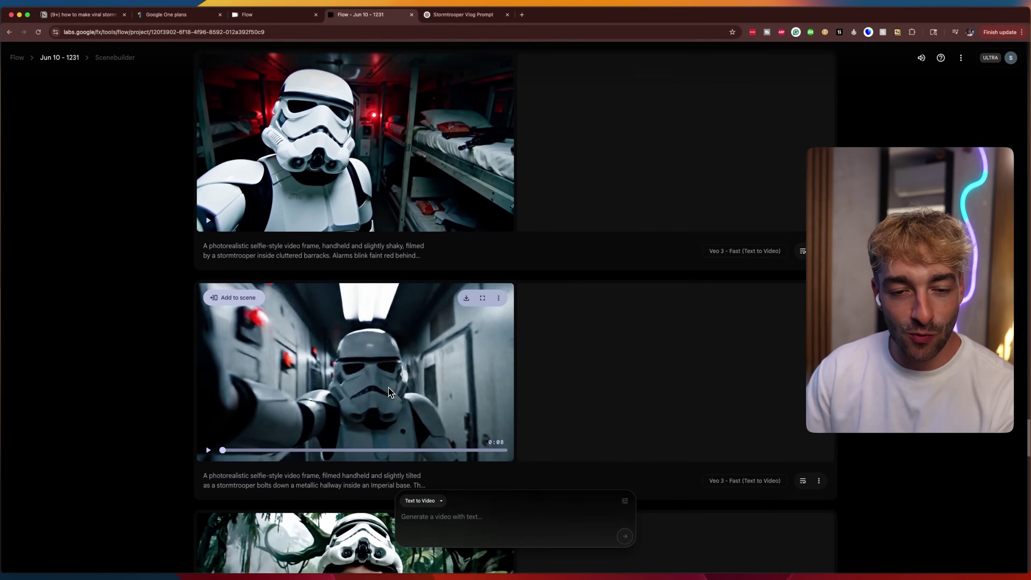
scroll(389, 392, down, 2)
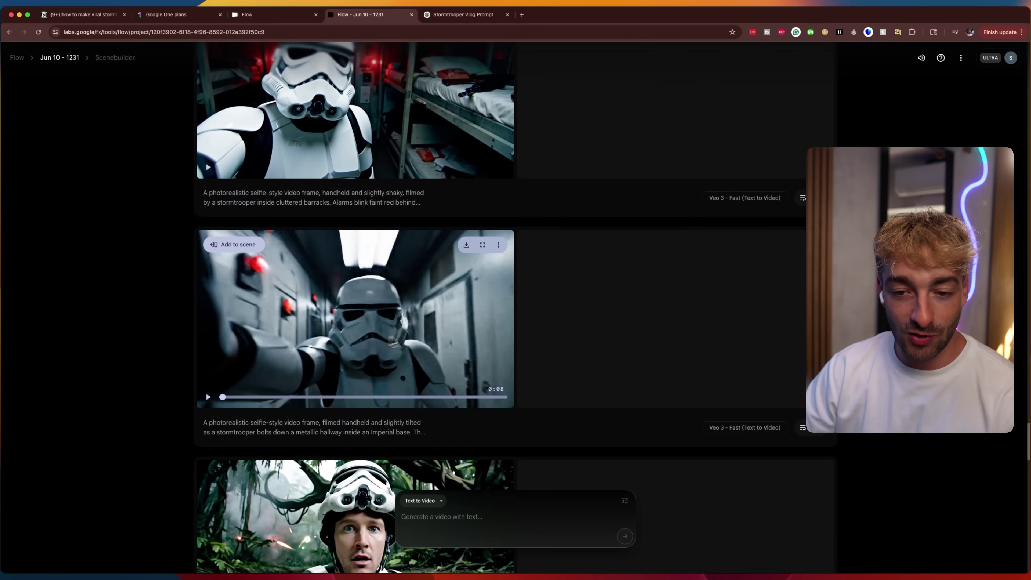
click(338, 313)
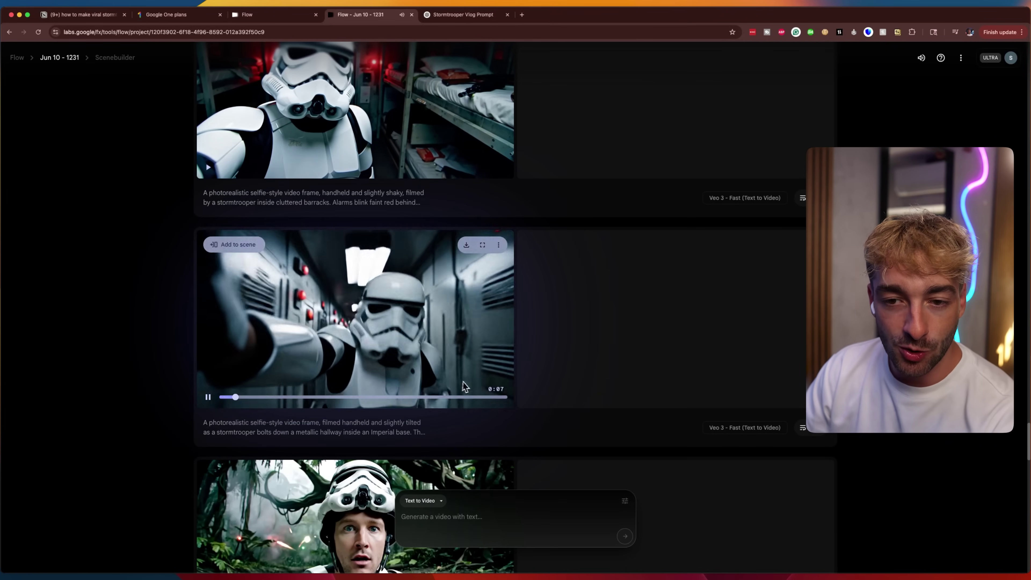
click(408, 333)
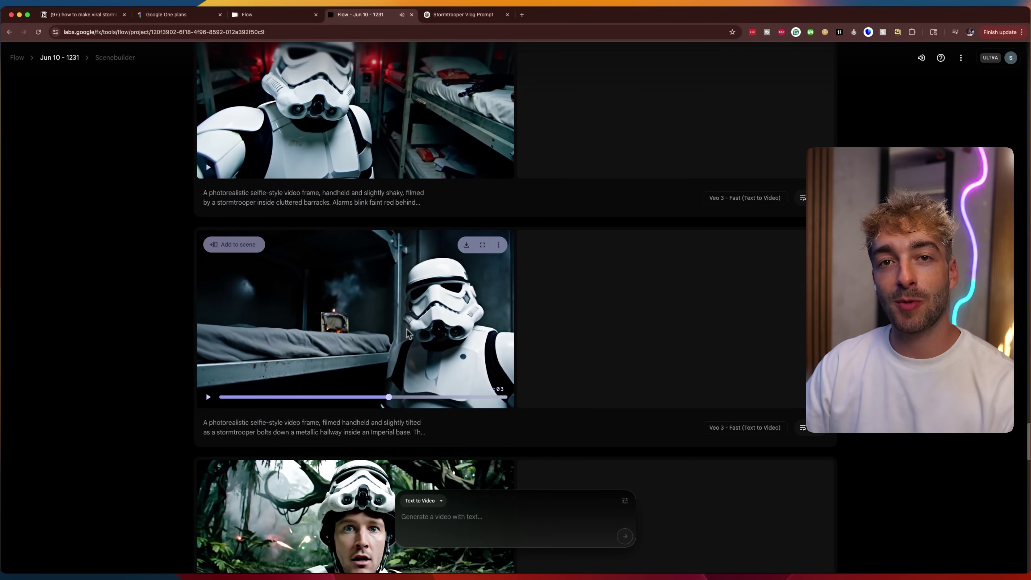
Open the Luma Dream Machine website, lumalabs.ai/dream-machine, in a new browser tab
click(522, 15)
text(l)
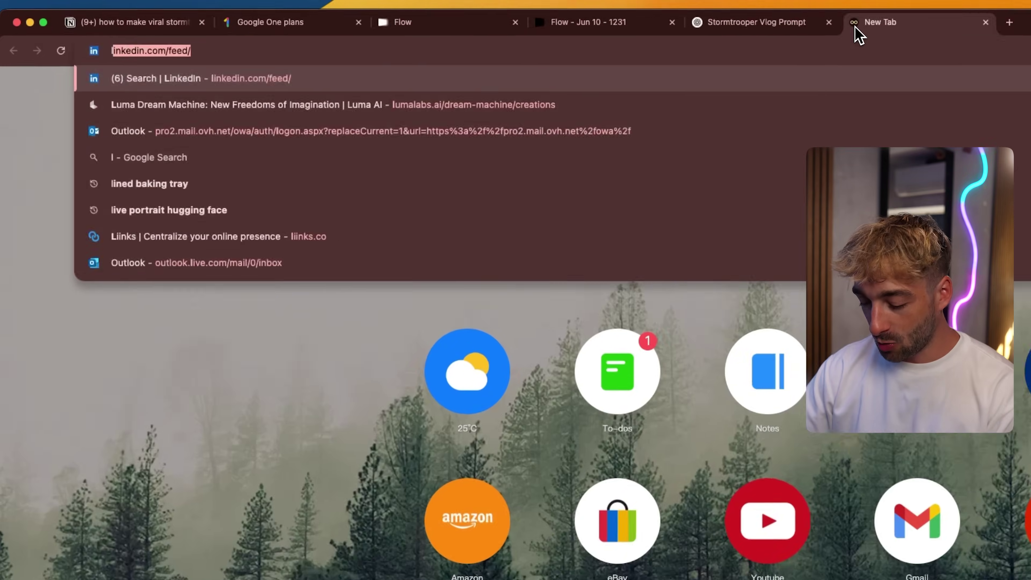
text(uma)
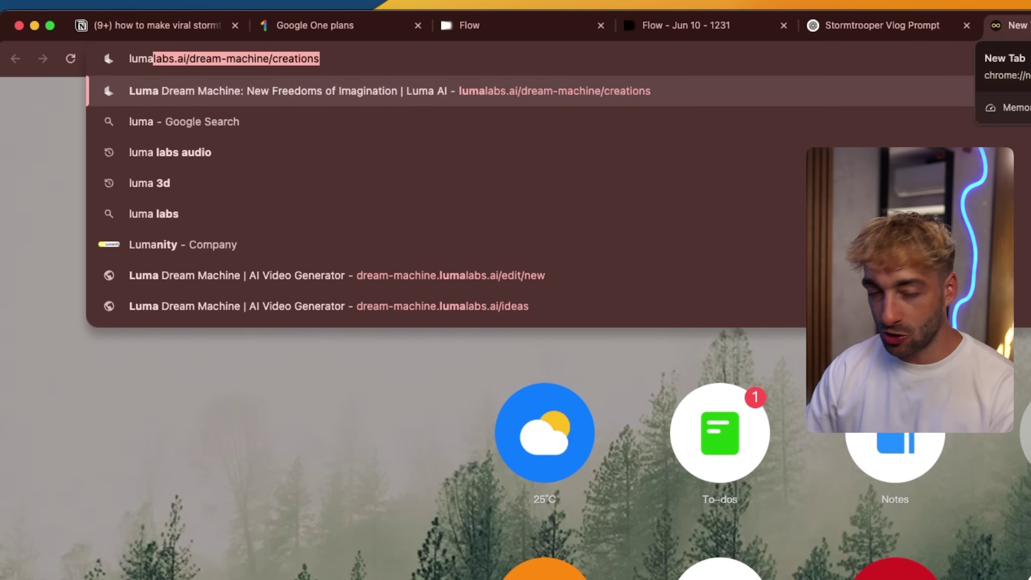
key(Return)
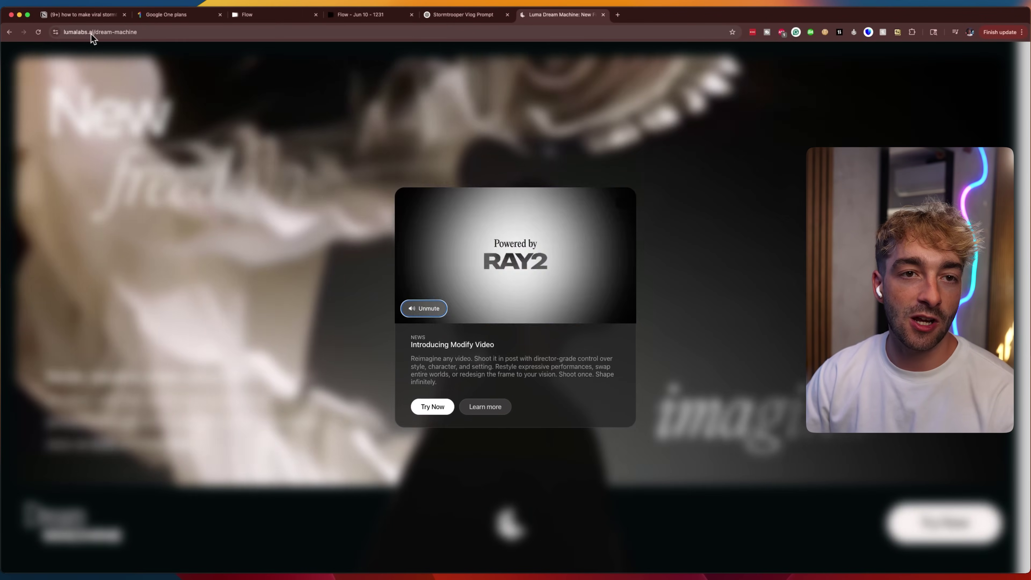
click(188, 33)
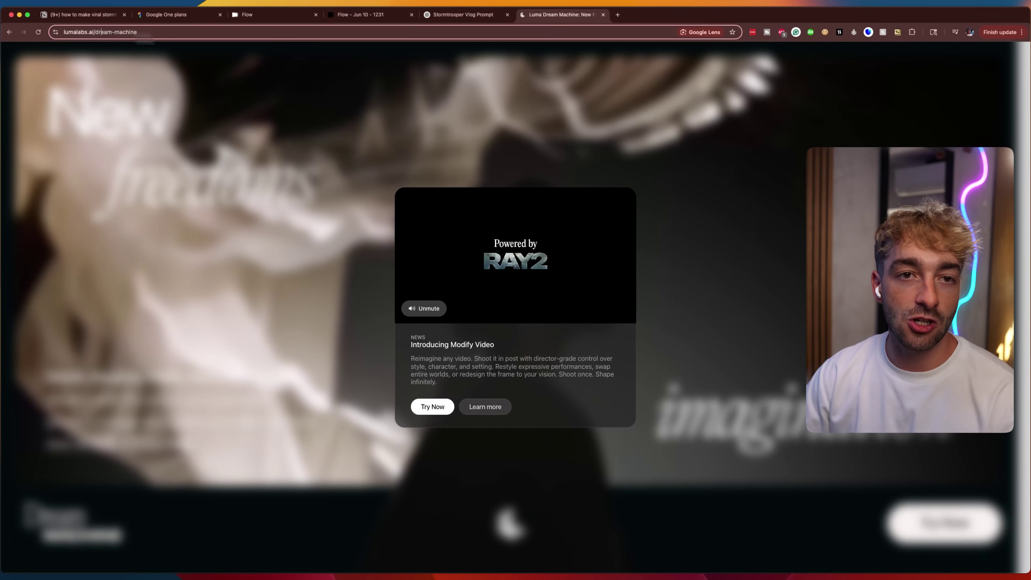
Enter Dream Machine by signing in with the Google account and open the editor for uploading own media
click(435, 408)
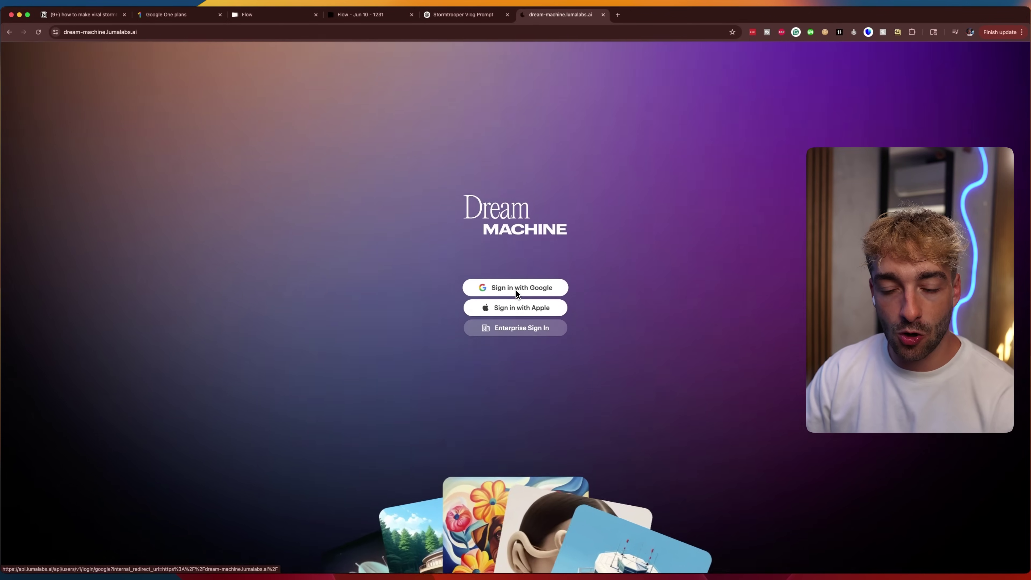
click(516, 289)
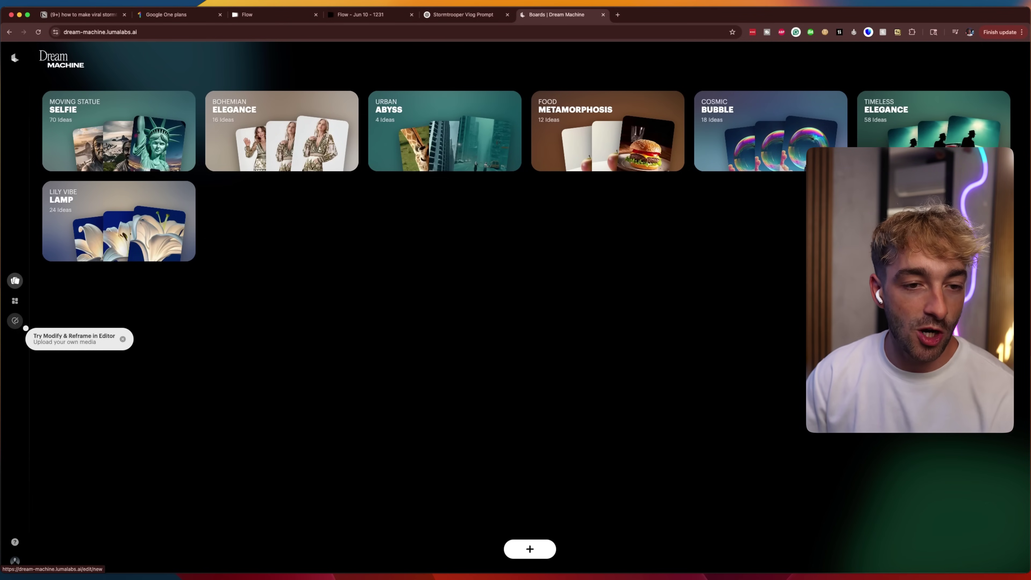
click(15, 321)
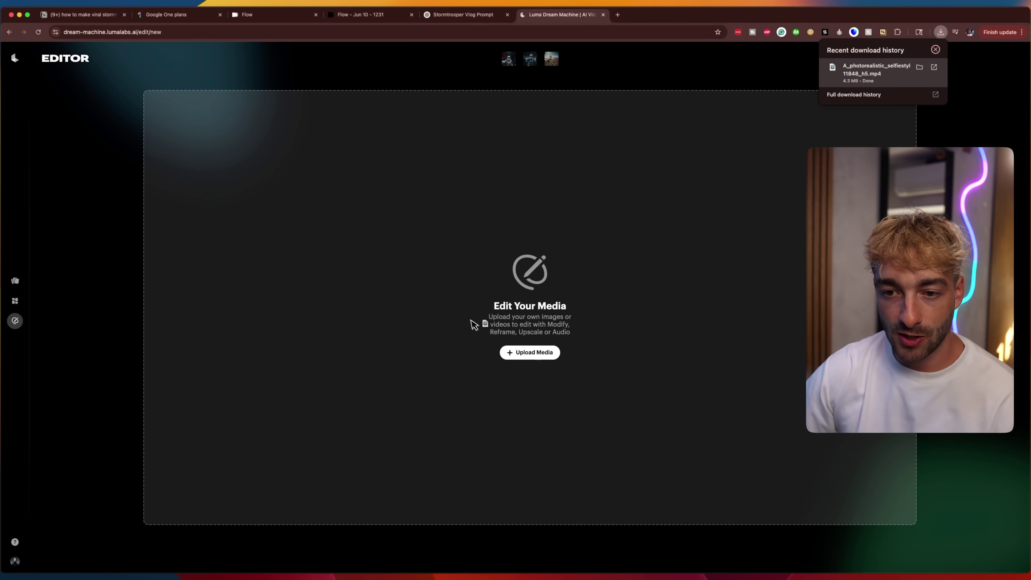
Upload the downloaded stormtrooper selfie MP4 and generate start frame previews for reframing it to 9:16 with Ray2
drag(472, 323, 515, 318)
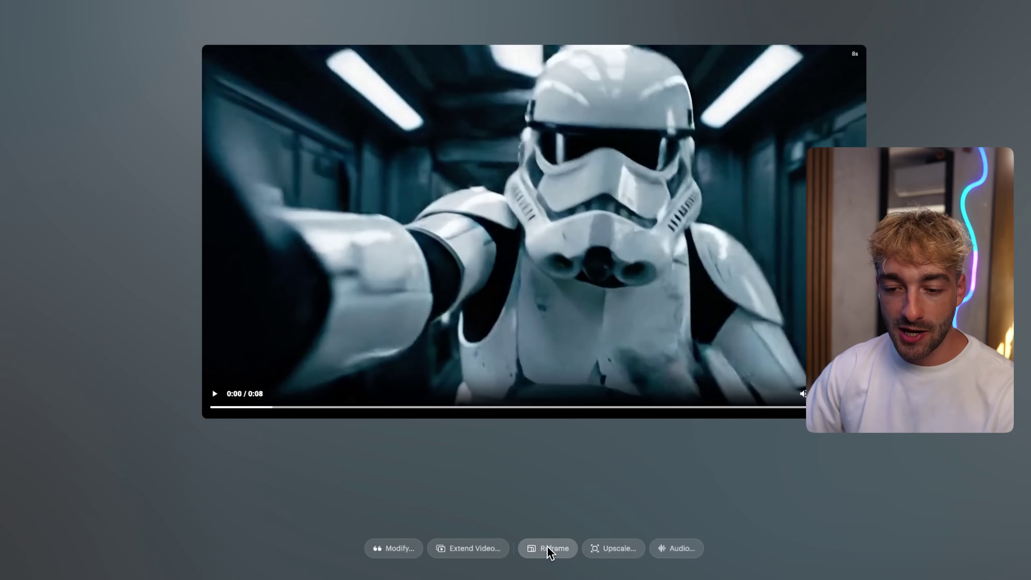
click(551, 553)
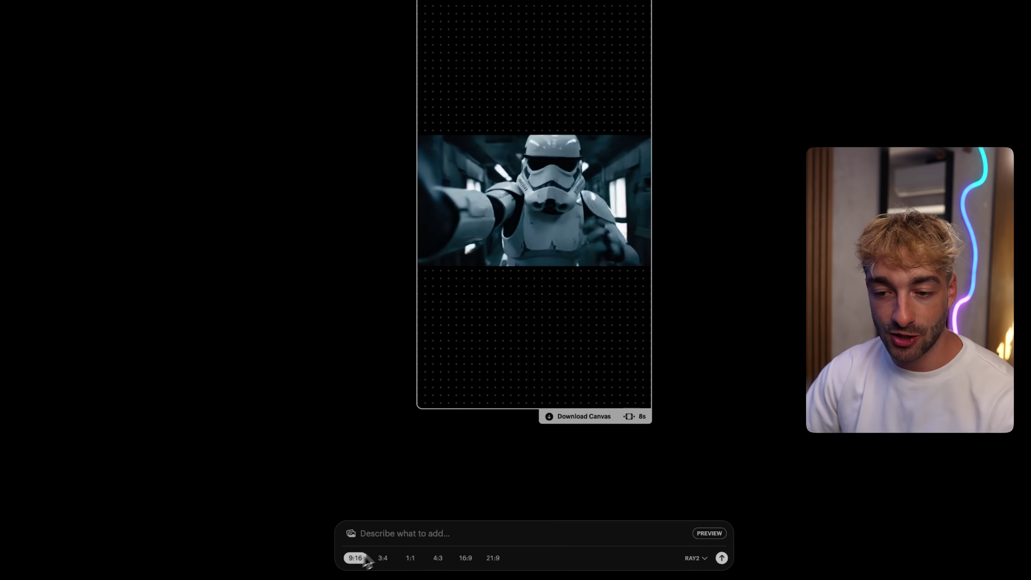
click(703, 538)
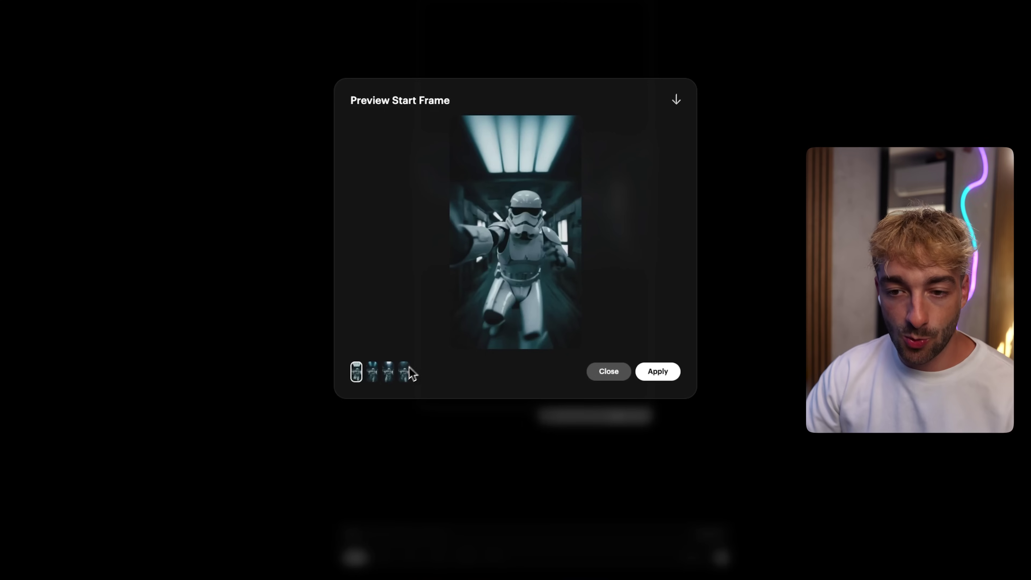
Compare the four start frame previews of the running stormtrooper and apply the third one to the vertical reframe
click(372, 372)
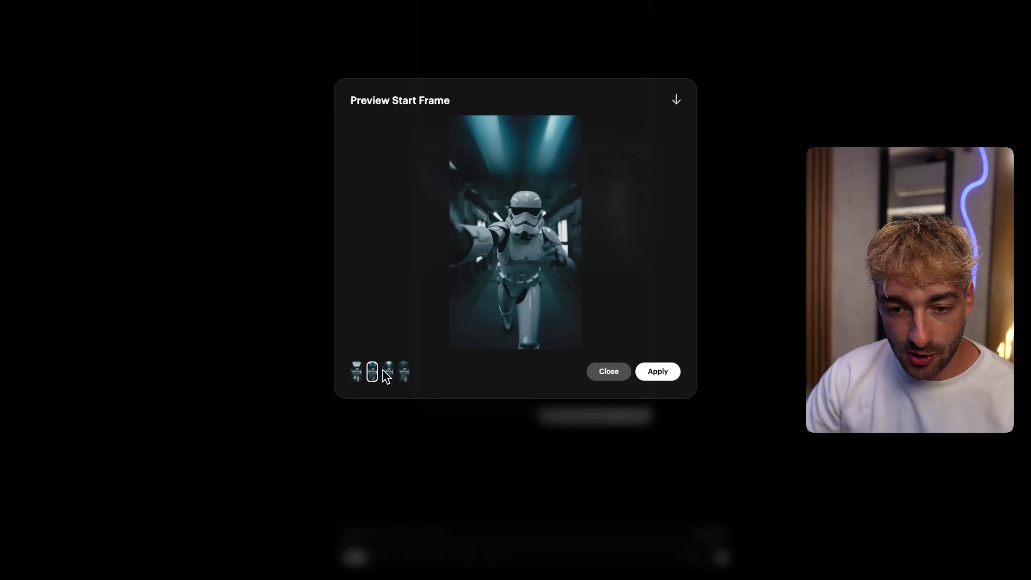
click(388, 372)
click(404, 372)
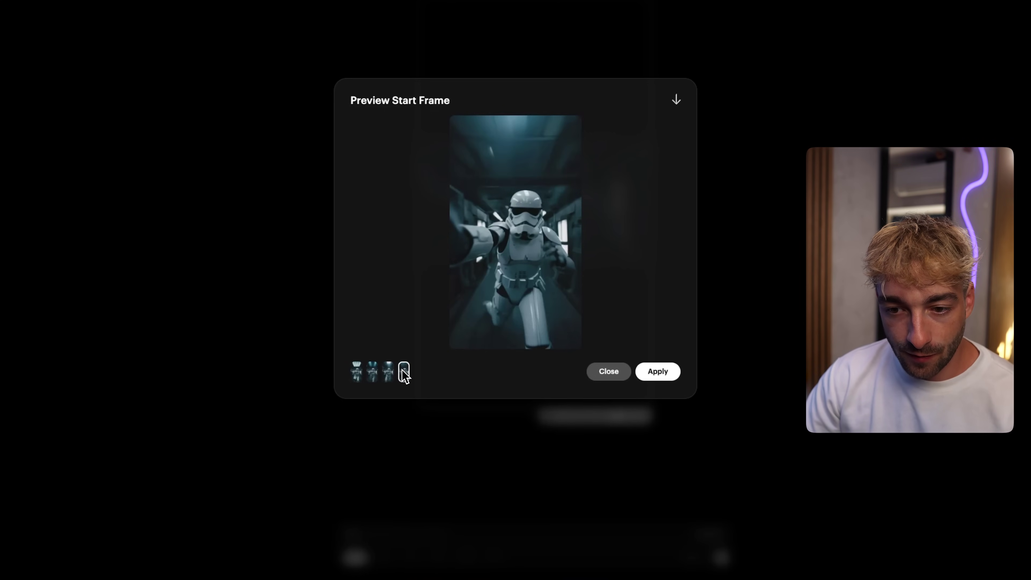
click(361, 373)
click(389, 374)
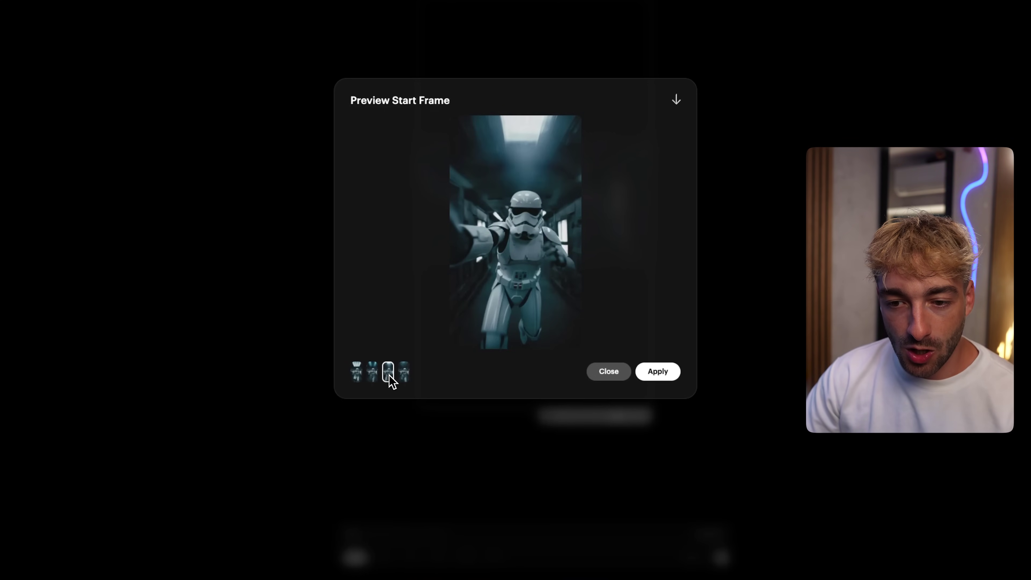
click(375, 375)
click(386, 374)
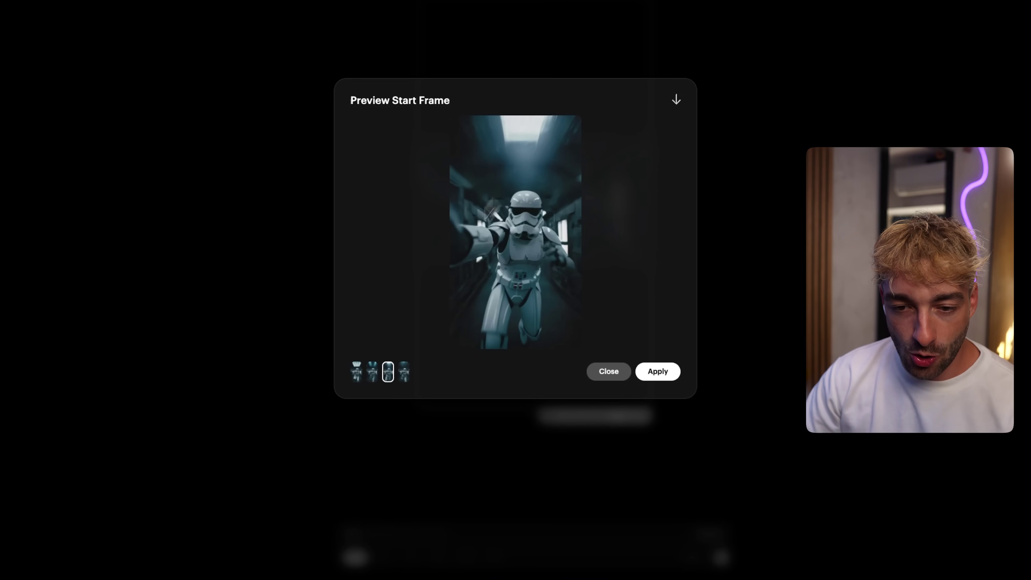
click(375, 369)
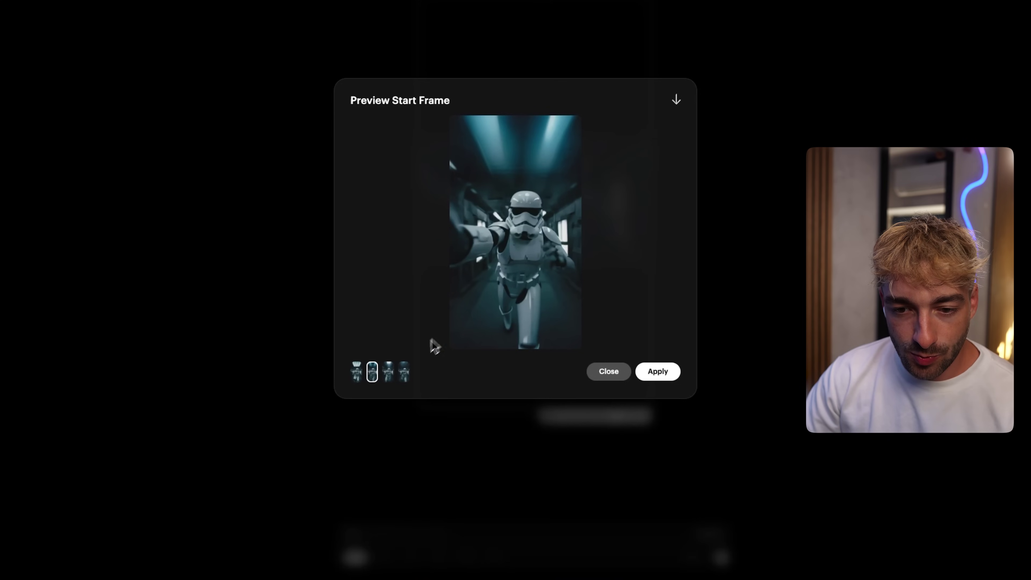
click(389, 374)
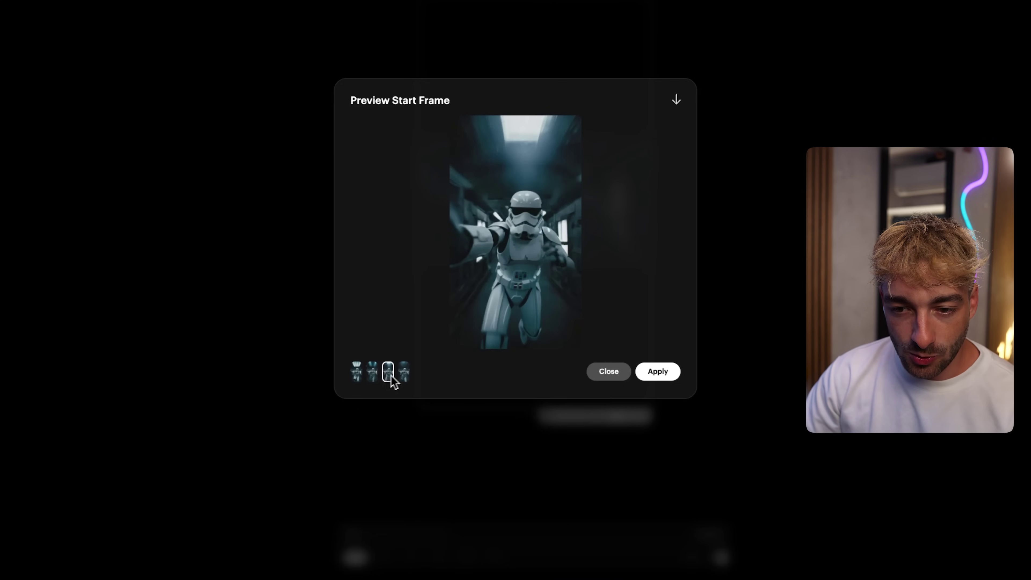
click(663, 372)
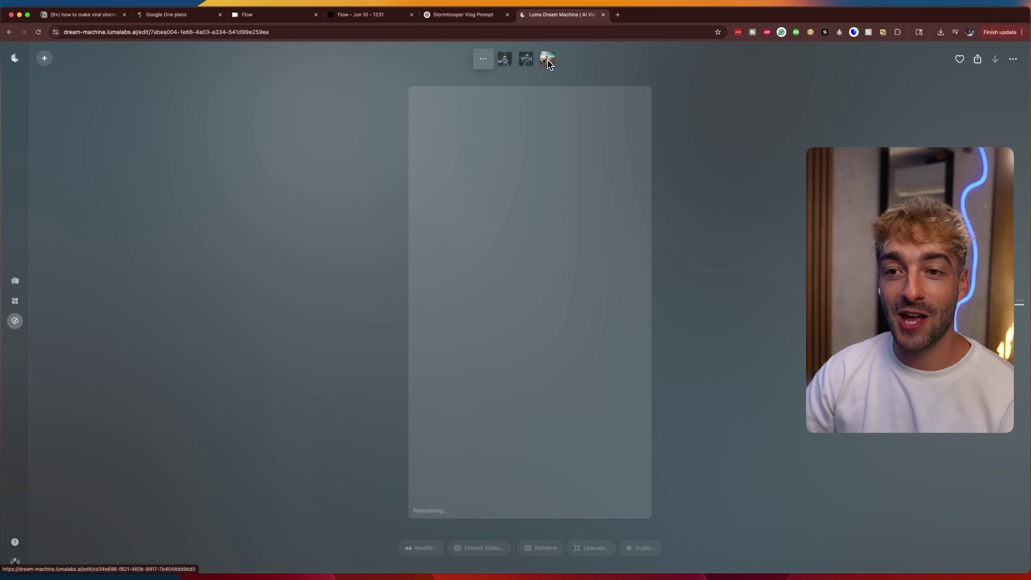
View the earlier vertical reframes of the two stormtroopers in the desert and the stormtrooper in the red-lit barracks
click(548, 60)
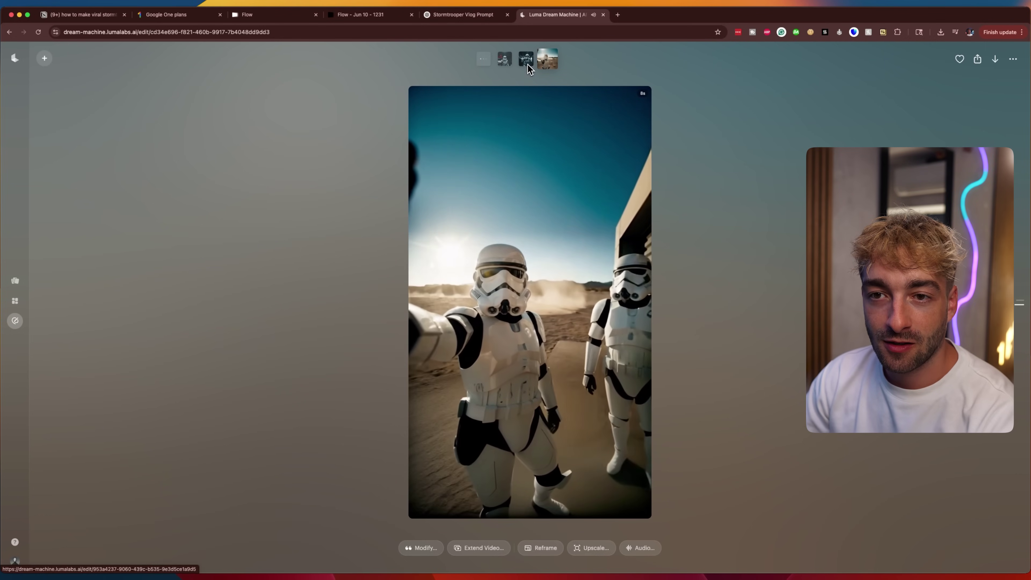
click(504, 59)
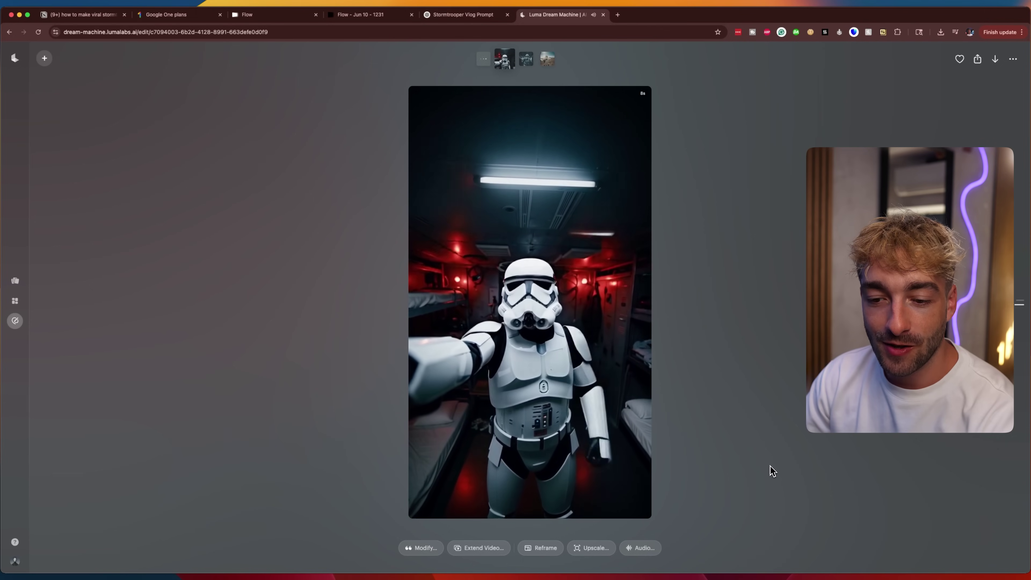